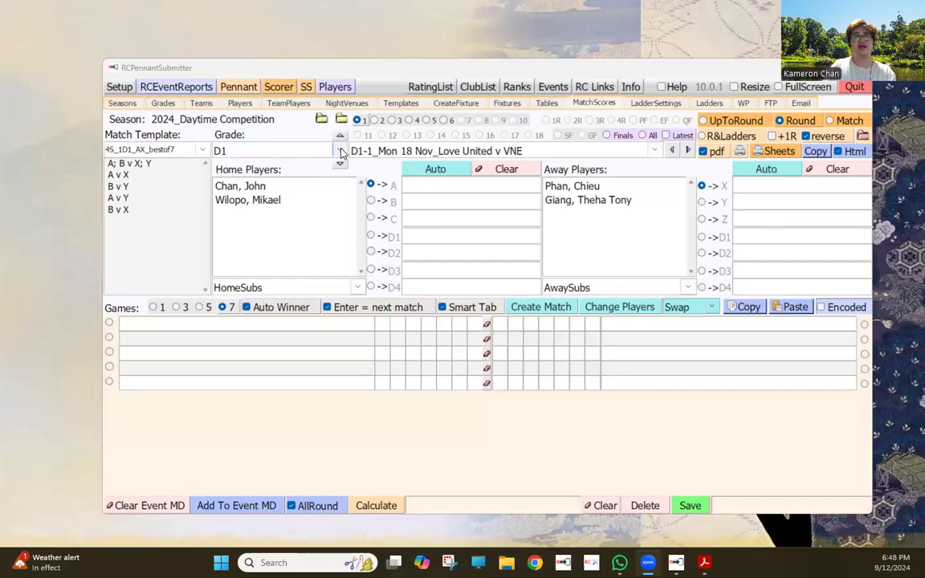
- Advance to Cleeland Pizza House v Spock and Tipster; put home players in A and B, away players in X and Y
click(687, 150)
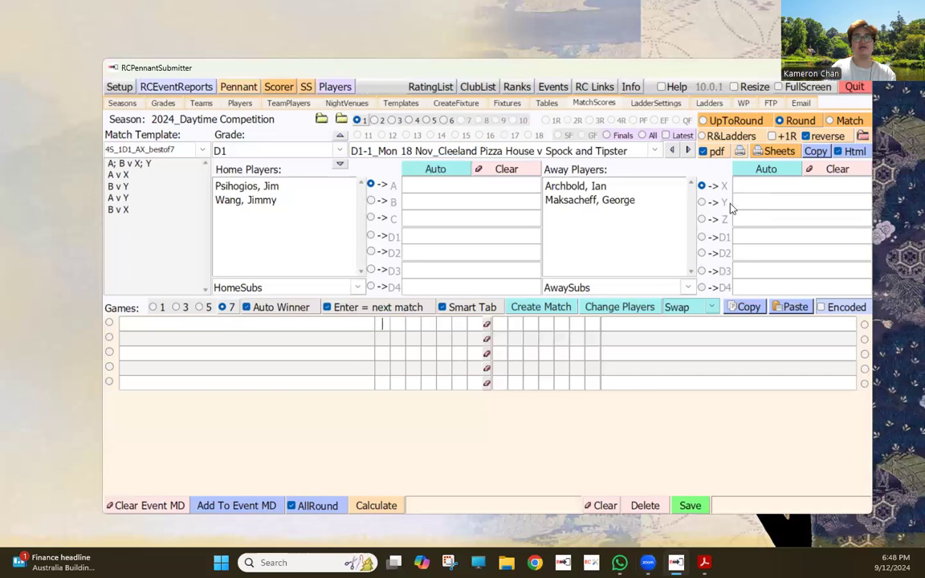
double_click(249, 185)
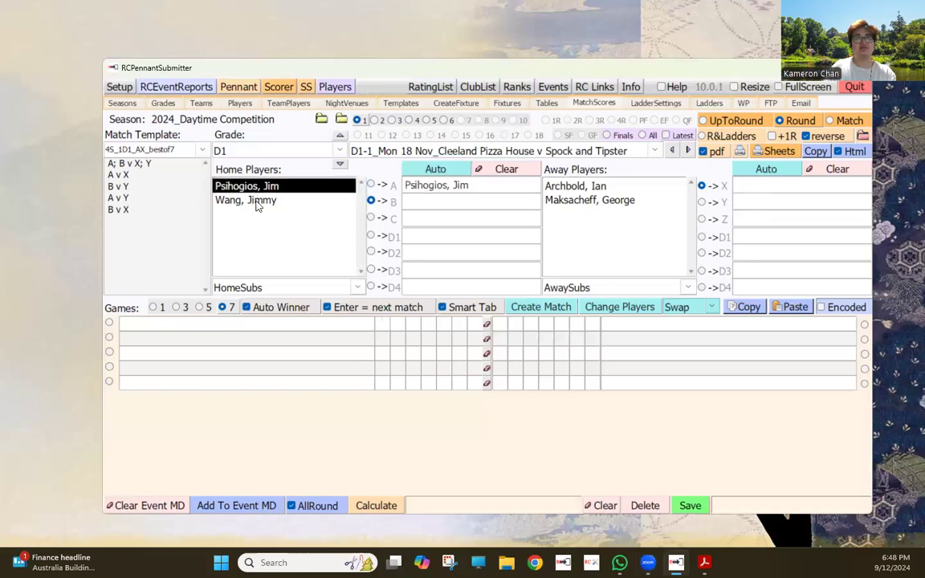
double_click(249, 200)
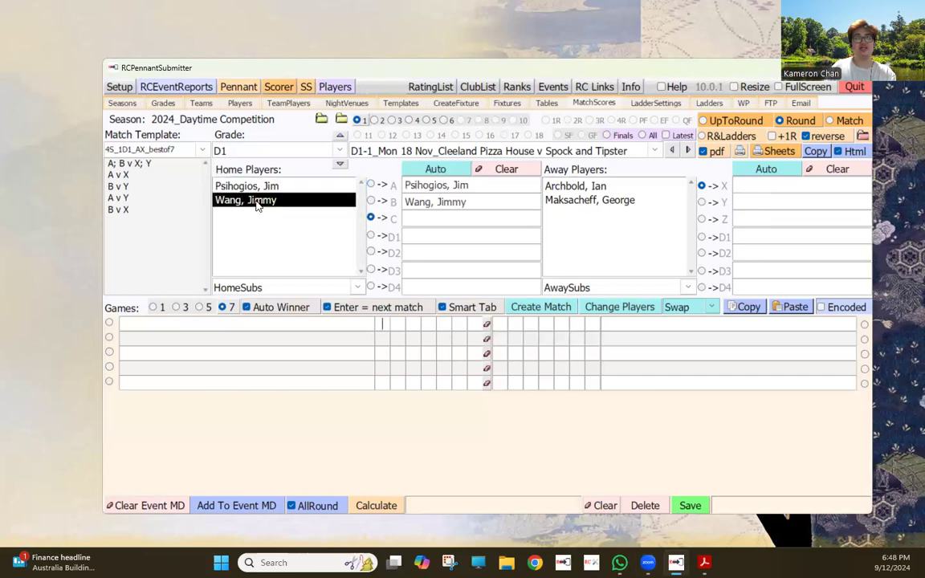
double_click(586, 186)
double_click(587, 202)
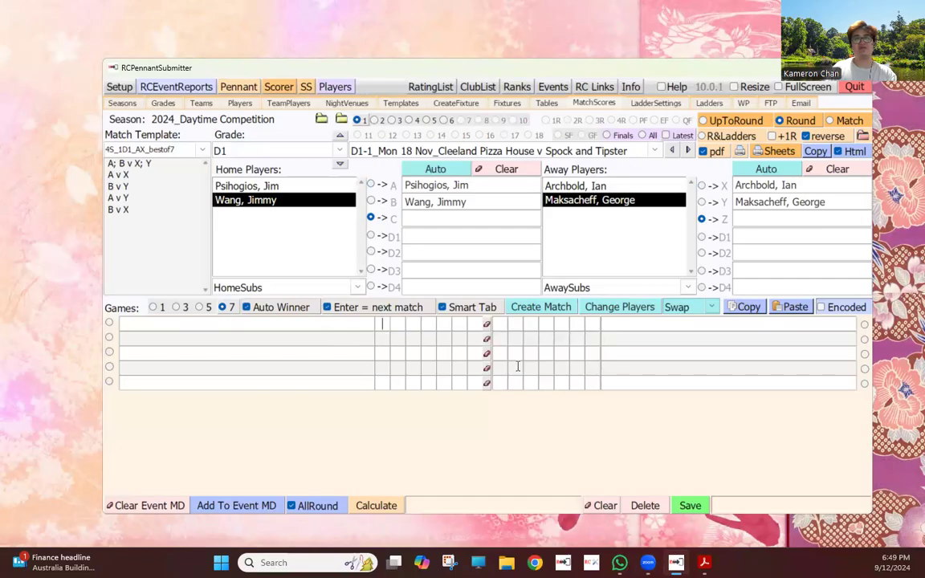
- Switch the Match Template to 4S_1D_AXsubs_bestof5 and regenerate the games
click(533, 310)
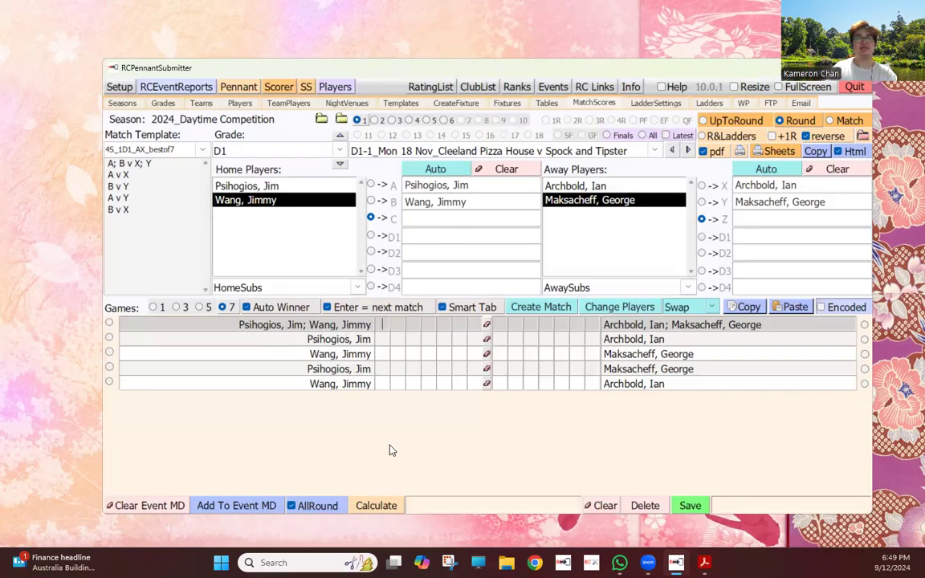
click(204, 151)
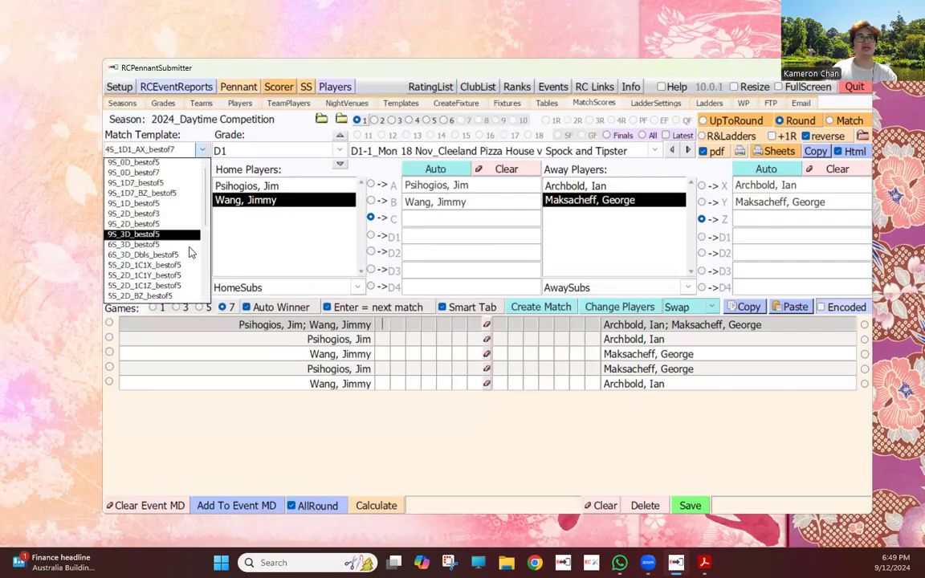
scroll(190, 257, down, 3)
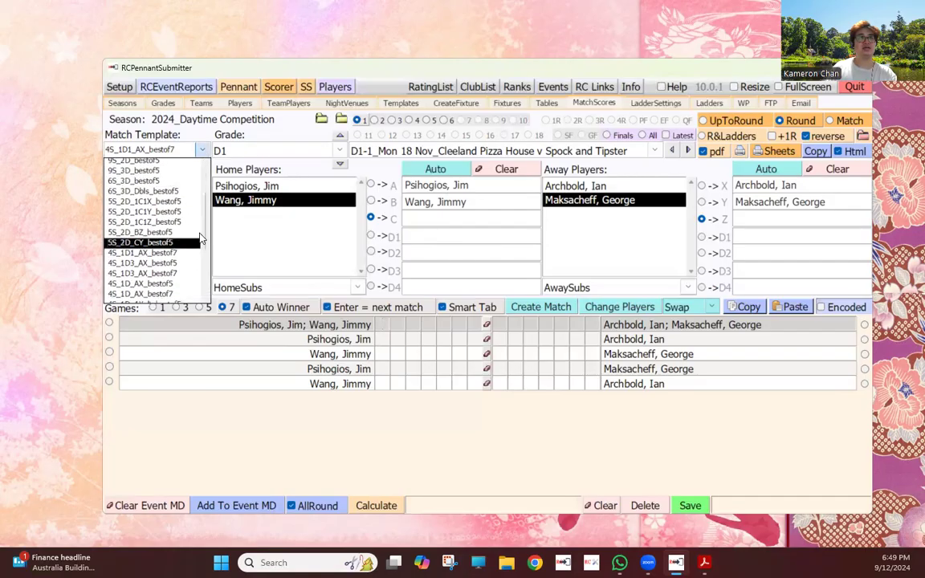
scroll(192, 240, down, 3)
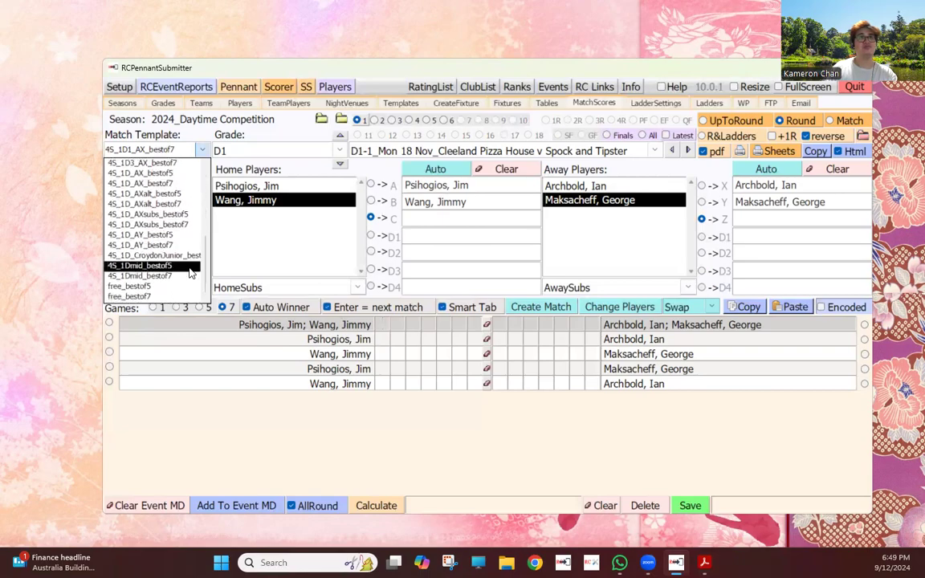
click(190, 269)
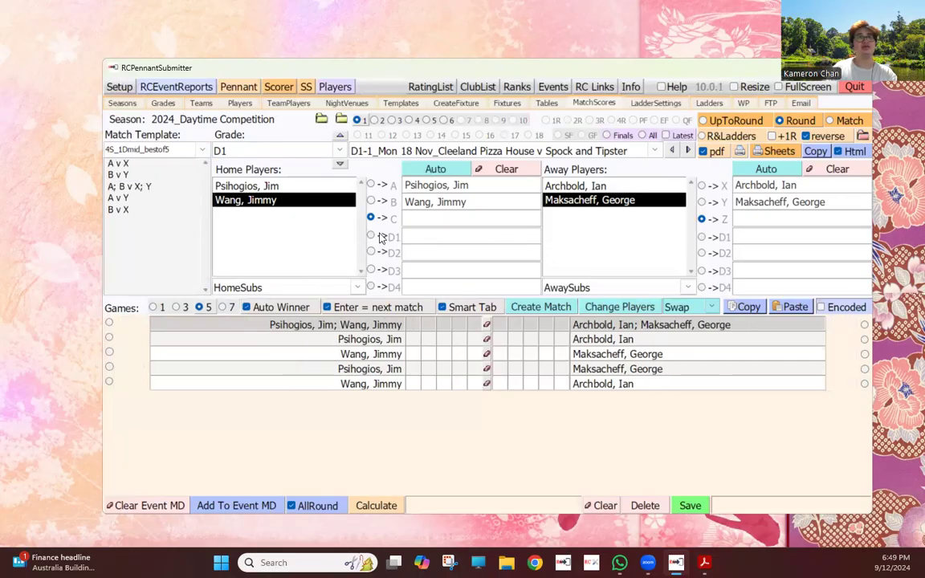
click(185, 149)
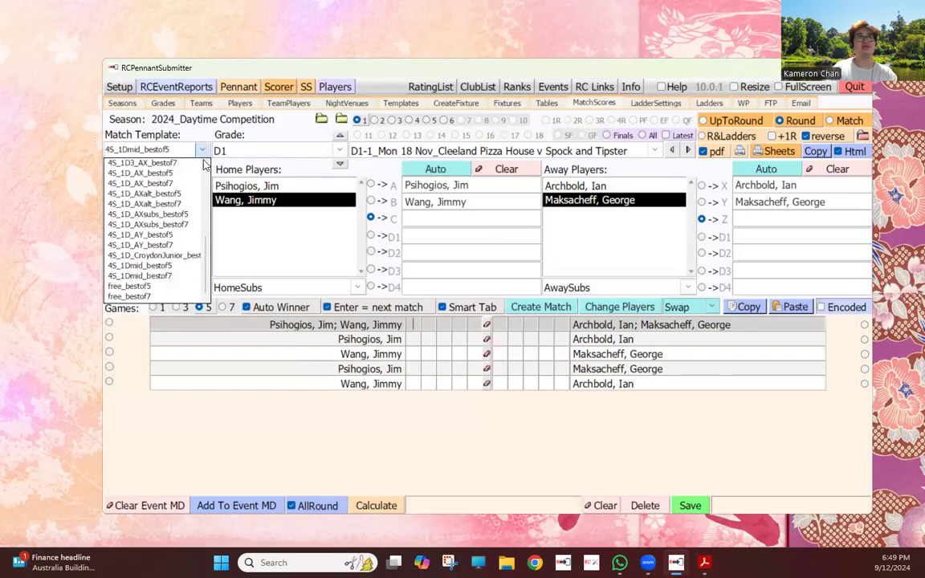
click(188, 236)
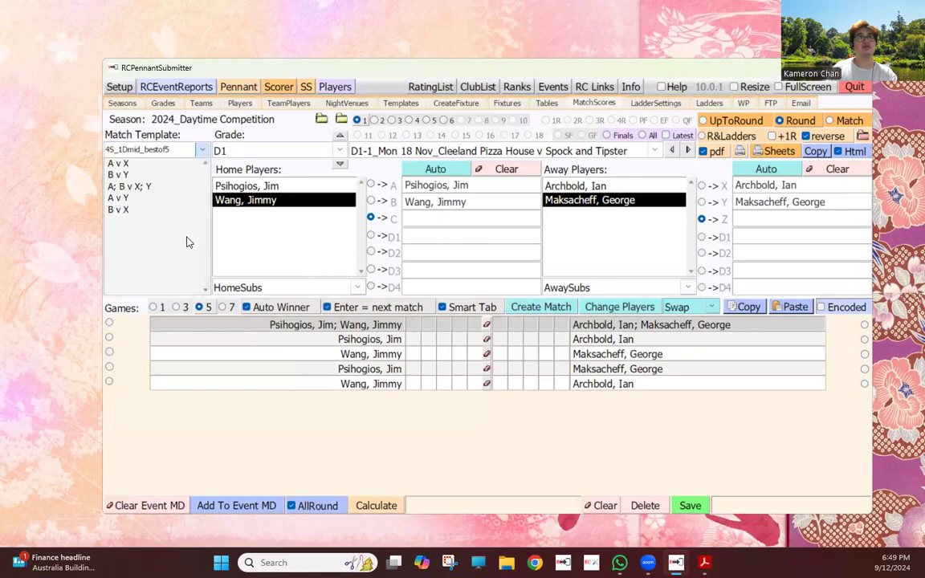
click(201, 151)
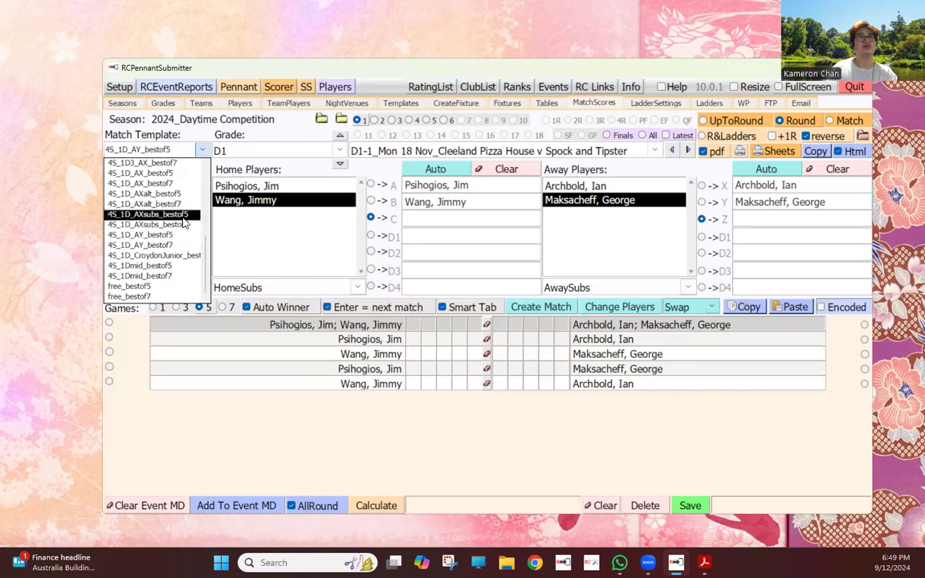
click(183, 216)
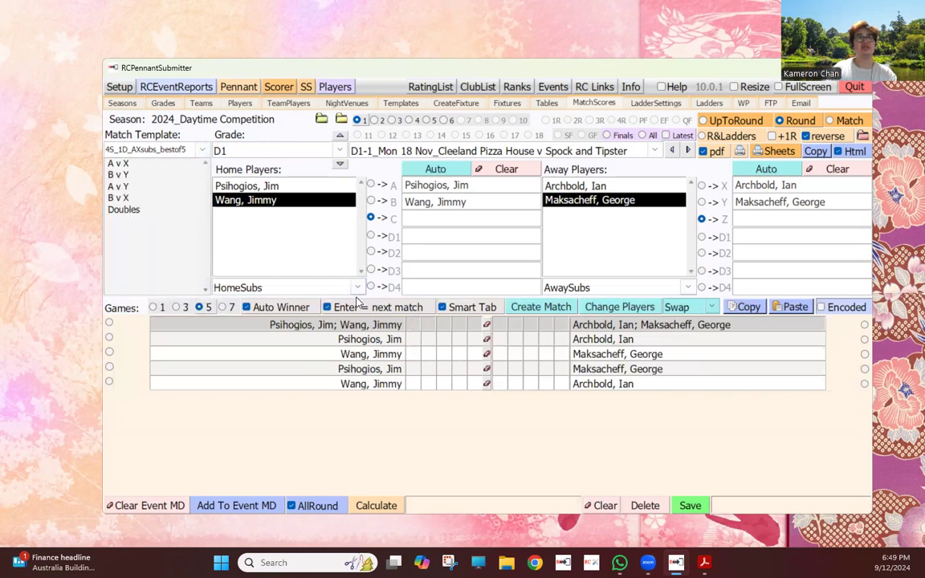
click(540, 309)
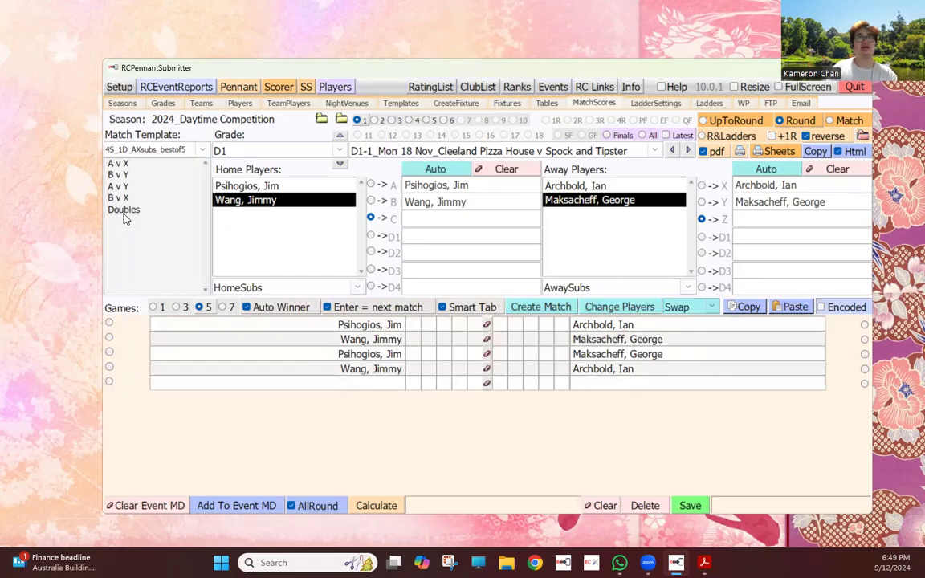
- Fill doubles positions D1 and D2 for both sides, refill away X, and add the doubles game
click(371, 236)
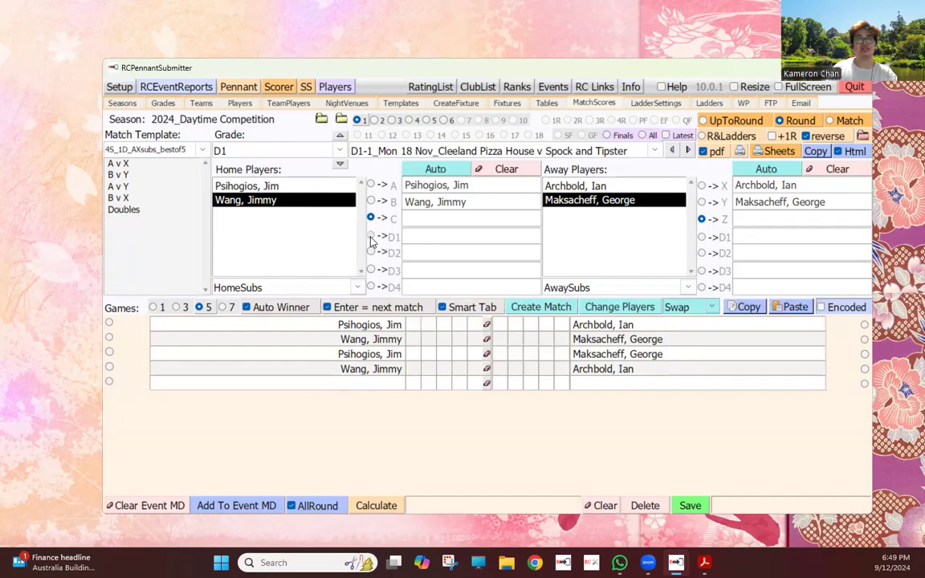
click(268, 185)
click(281, 200)
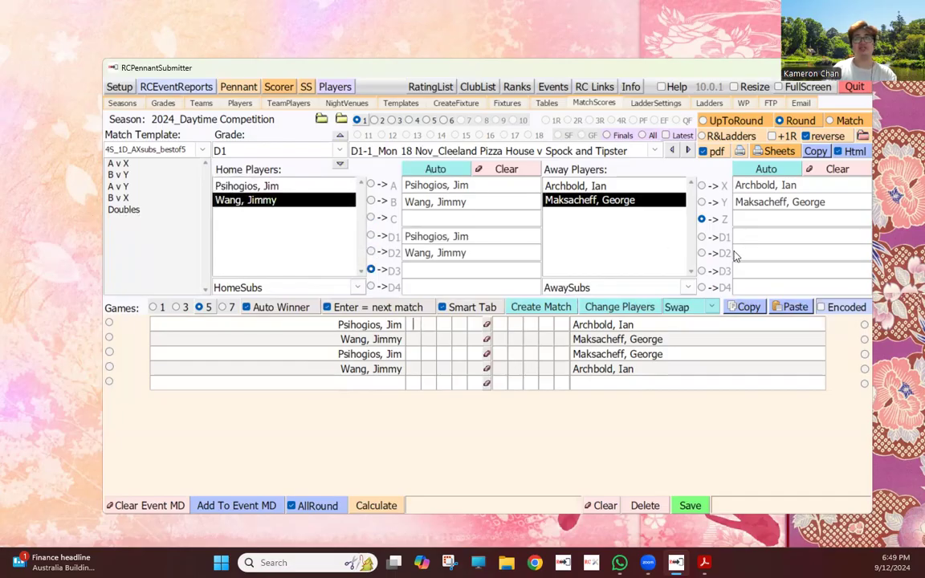
click(738, 190)
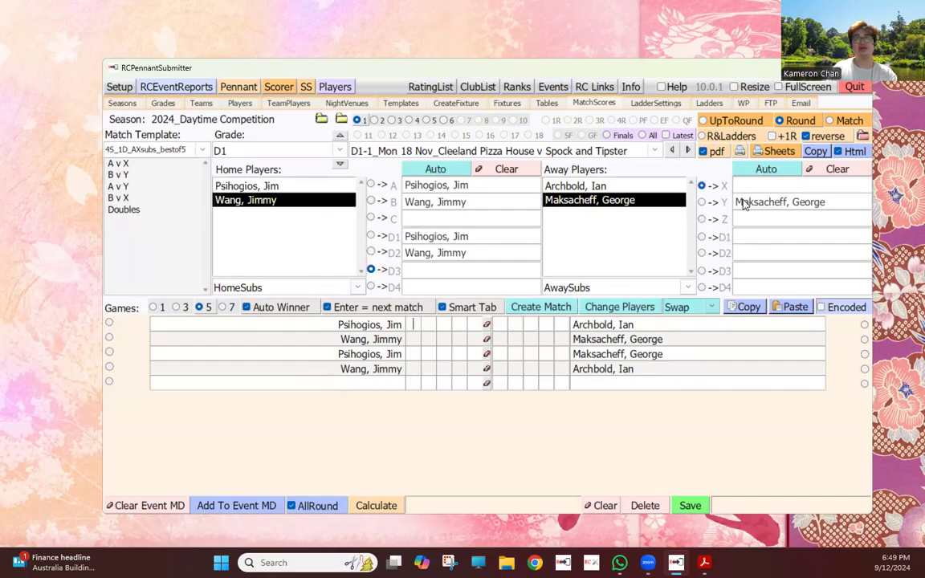
click(568, 184)
click(701, 236)
click(575, 186)
click(590, 201)
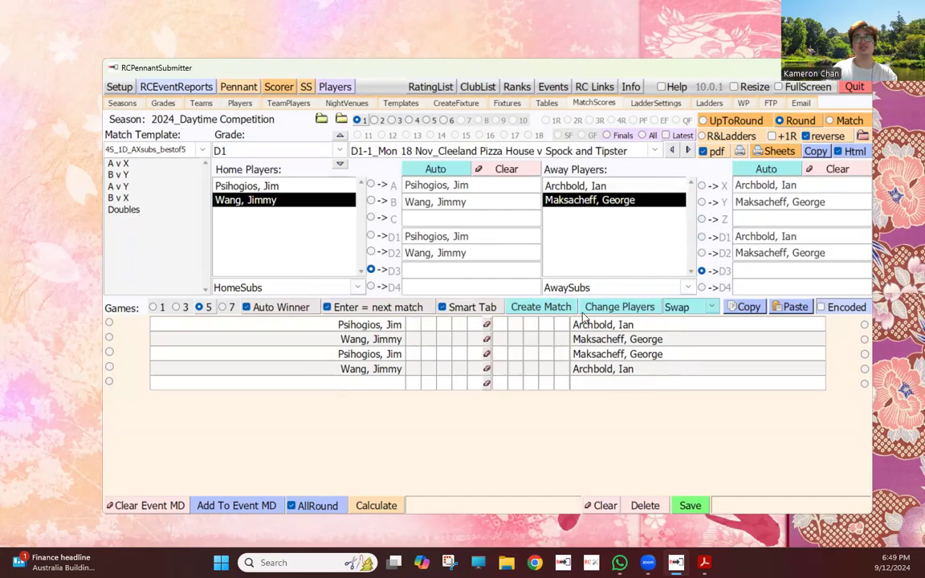
click(531, 306)
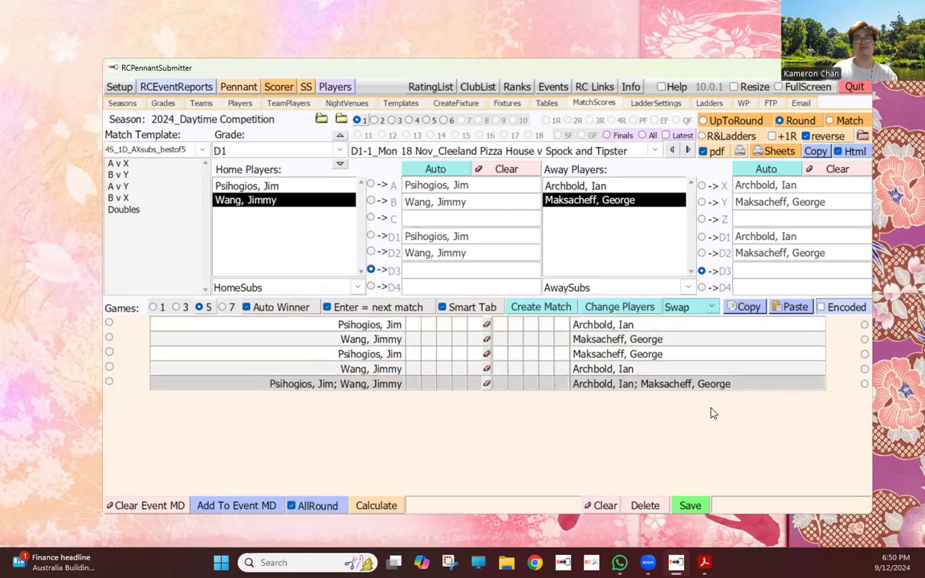
- Clear the game rows by stepping between matches and switching grade to D2 and back to D1
click(185, 149)
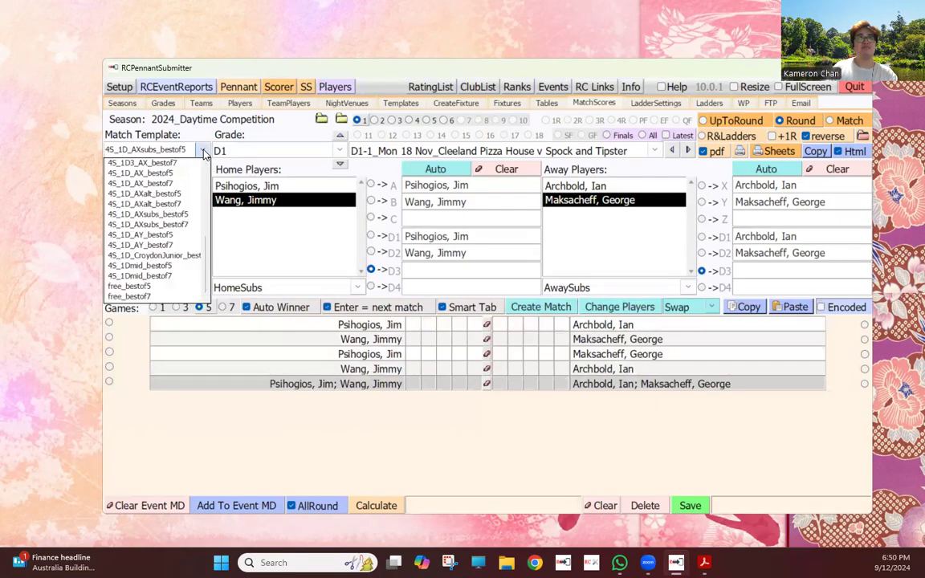
click(673, 153)
click(672, 152)
click(688, 151)
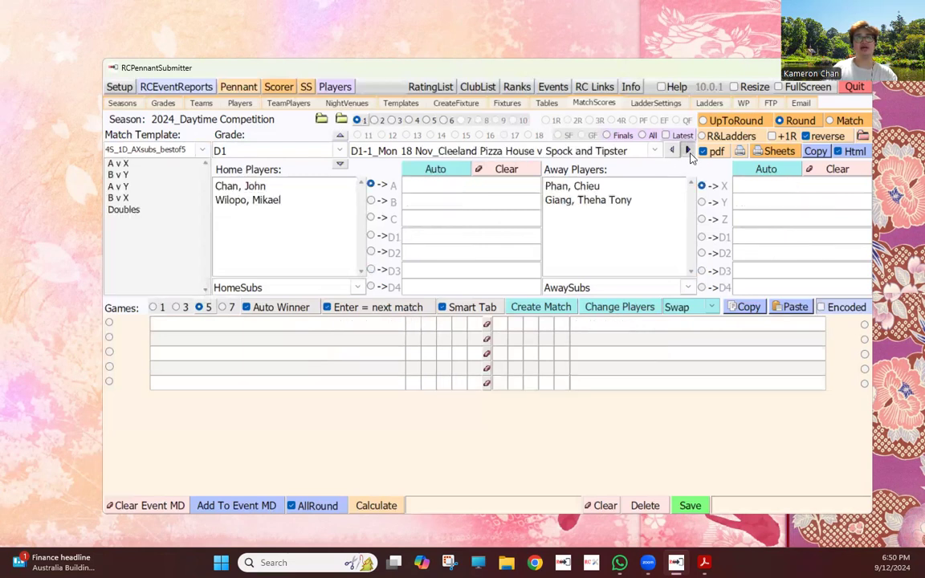
click(340, 151)
click(315, 178)
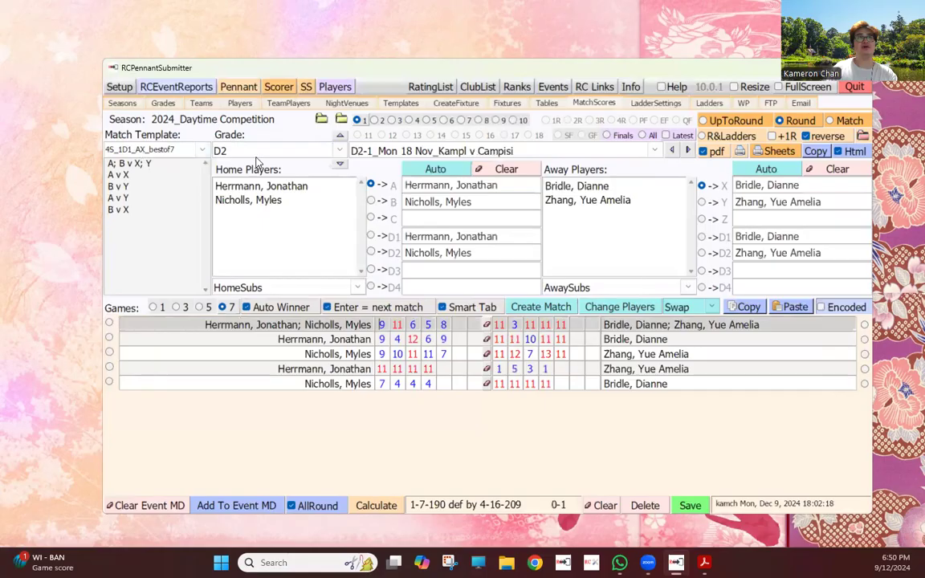
click(341, 152)
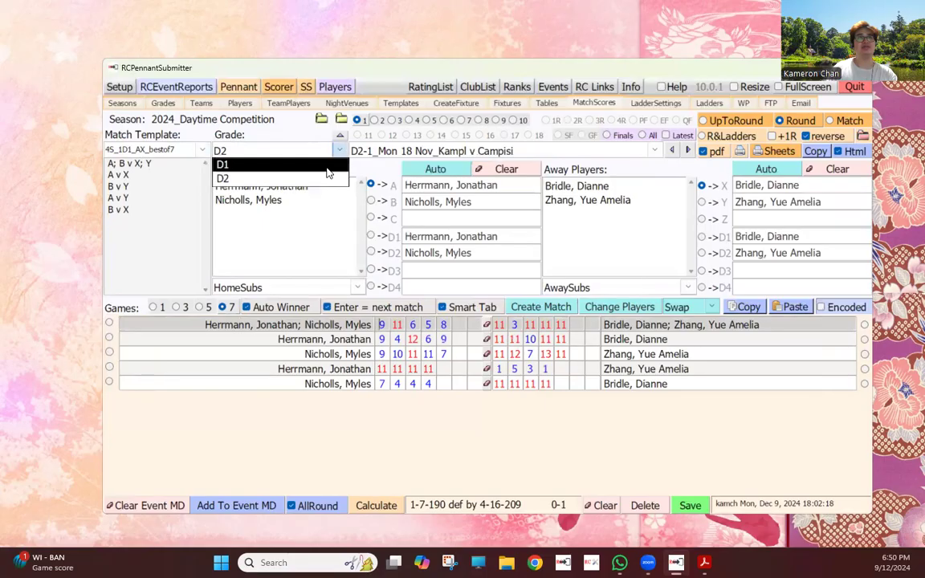
click(297, 164)
- Choose the 4S_1D1_AX_bestof7 template and move on to the Cleeland Pizza House match
click(204, 151)
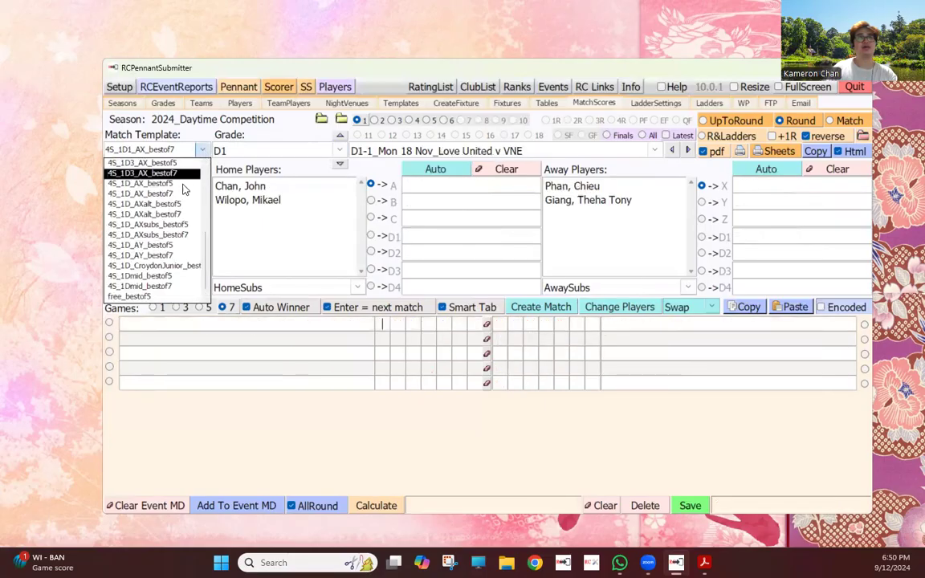
scroll(185, 211, up, 1)
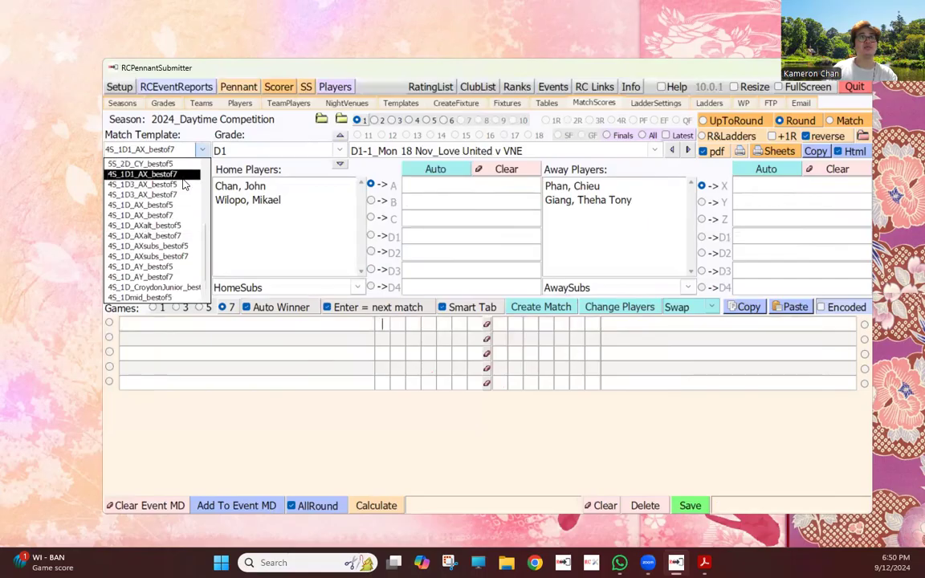
click(182, 175)
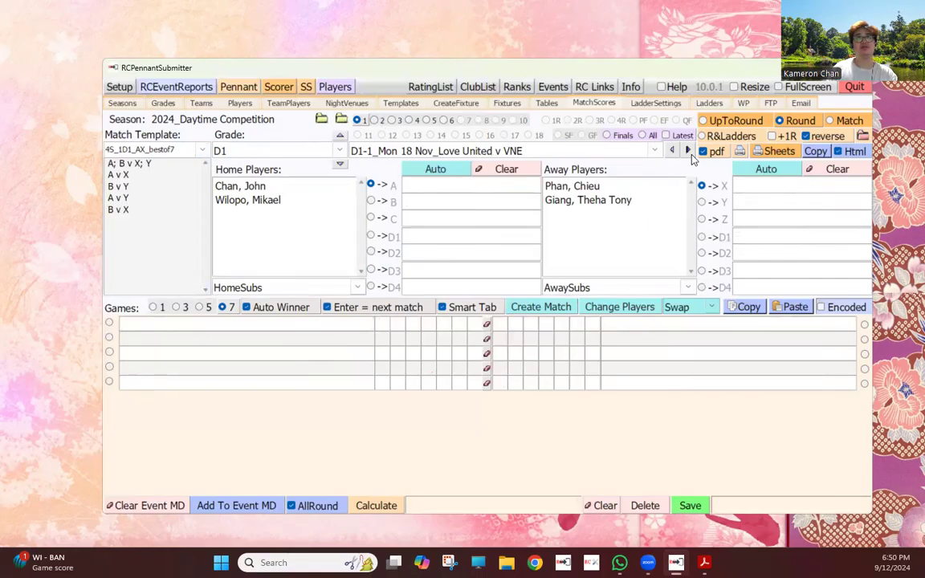
click(624, 135)
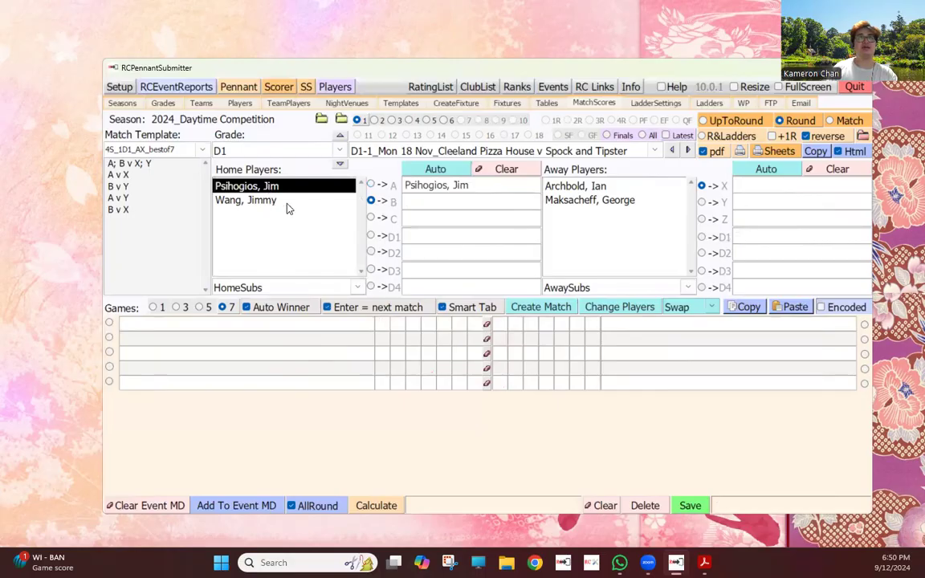
- Assign home players to A and B, away players to X and Y, and generate the five games
click(269, 201)
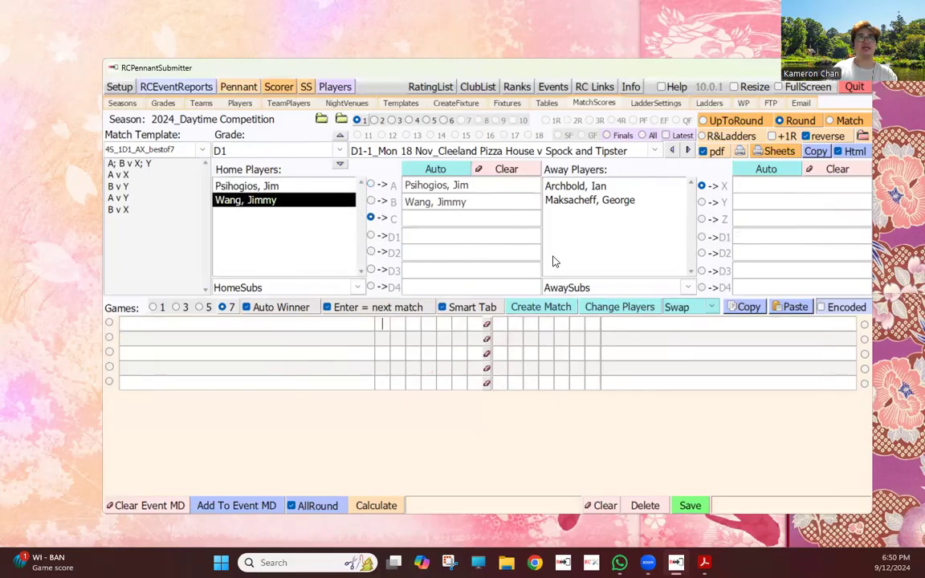
click(456, 202)
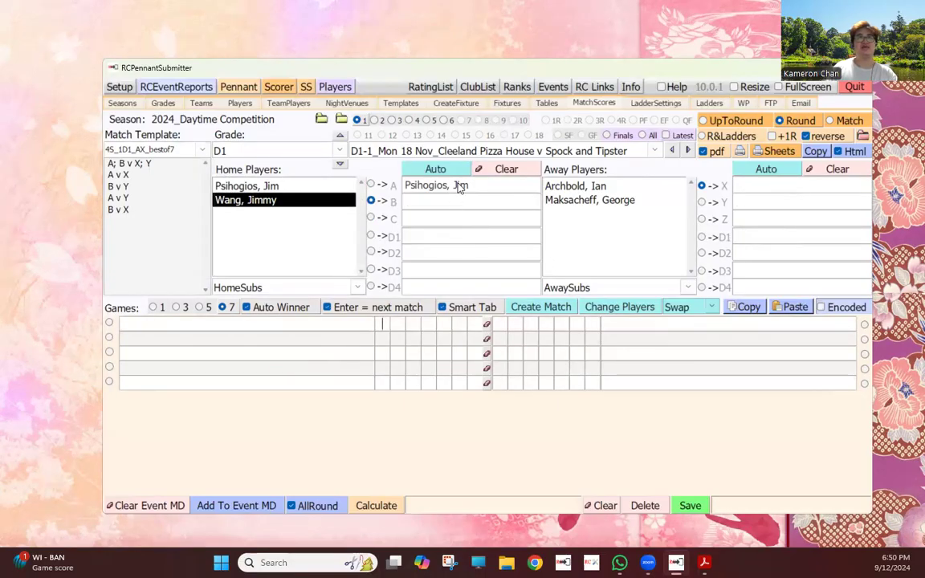
click(240, 186)
click(265, 201)
click(577, 186)
click(592, 201)
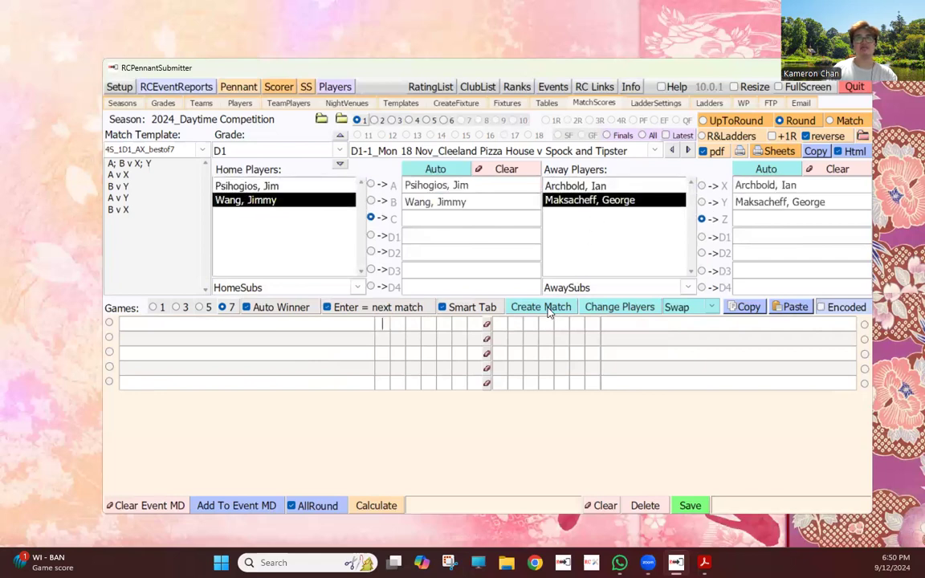
click(546, 308)
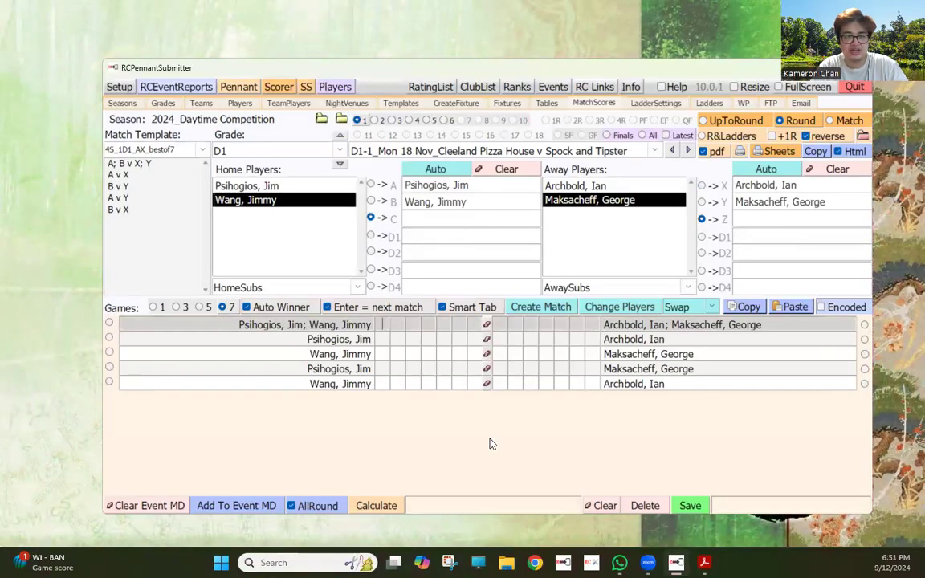
- Enter the first match's scores 6, 2, 8, 7 and check its home and away cells
text(6287)
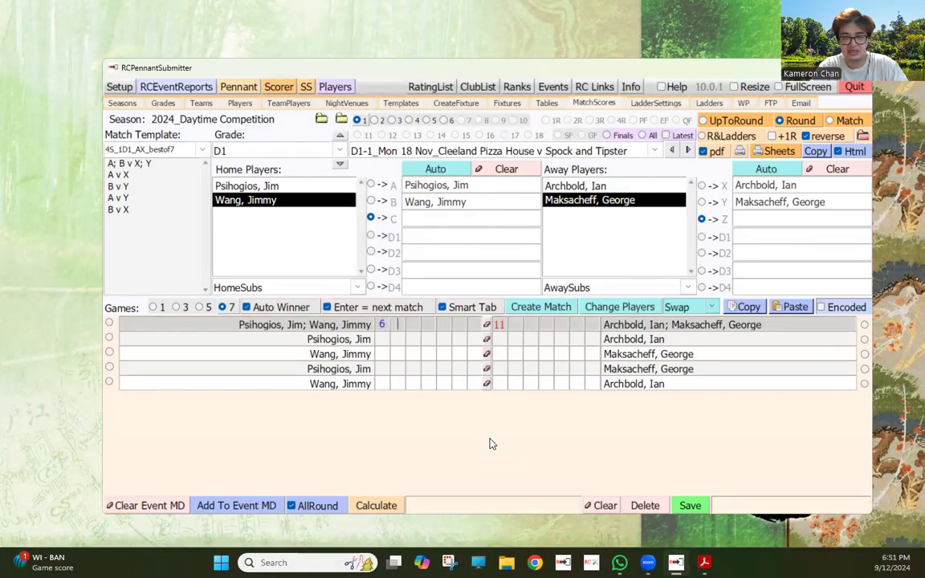
key(Return)
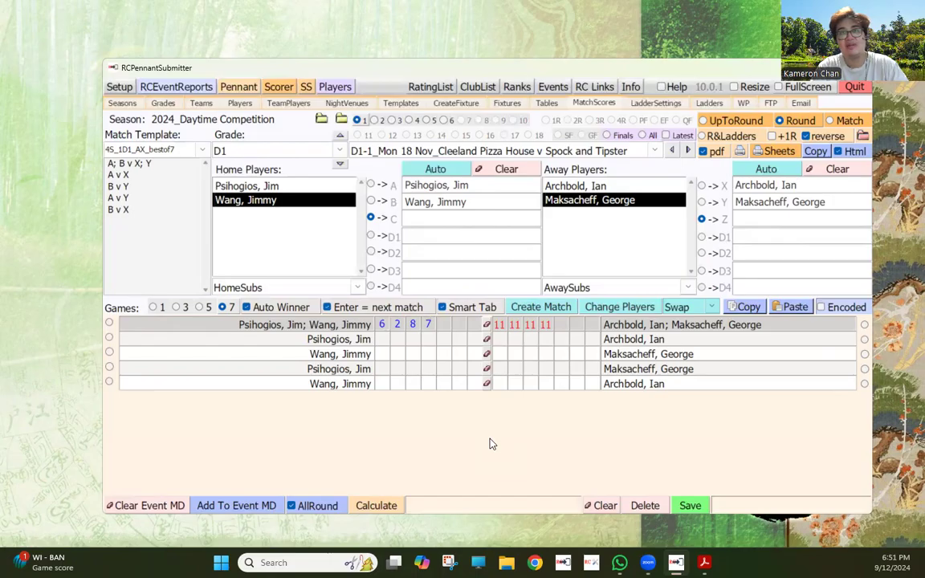
key(Up)
key(Right)
key(Right)
key(Right)
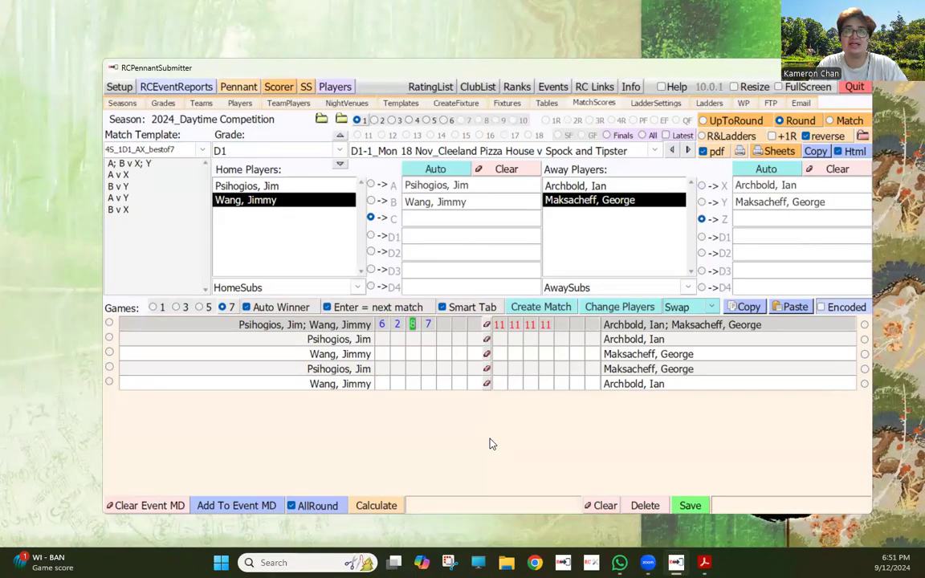
key(Right)
key(Right)
key(Right)
key(Right)
key(Right)
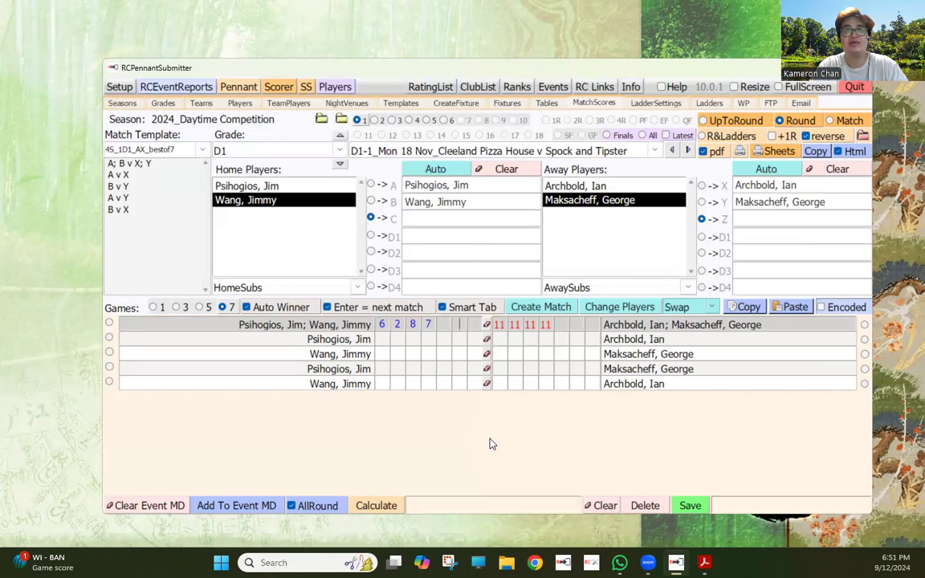
key(Right)
key(Right)
key(Right)
key(Right)
key(Right)
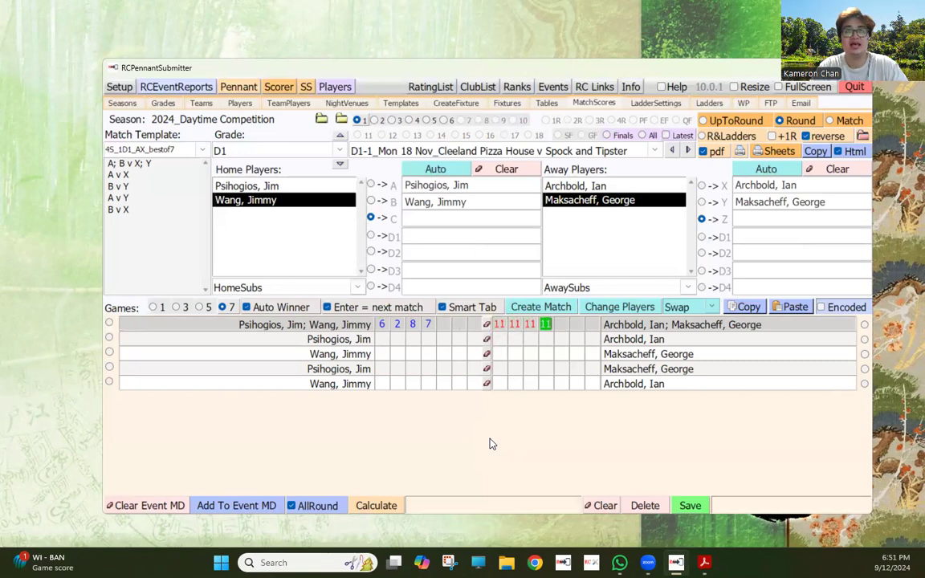
key(Left)
key(Left)
key(Left)
key(Left)
key(Left)
key(Left)
key(Left)
key(Left)
key(Left)
key(Left)
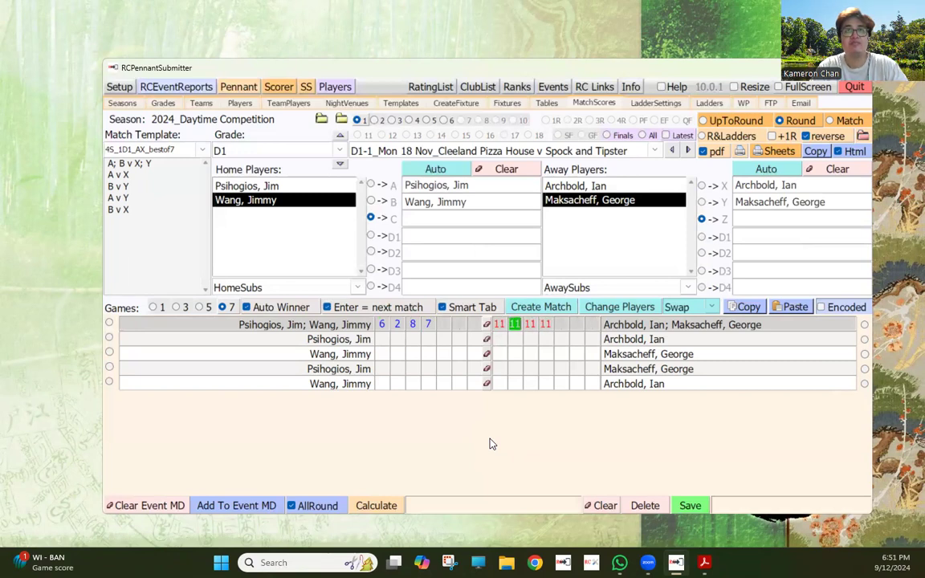
key(Left)
key(Right)
key(Return)
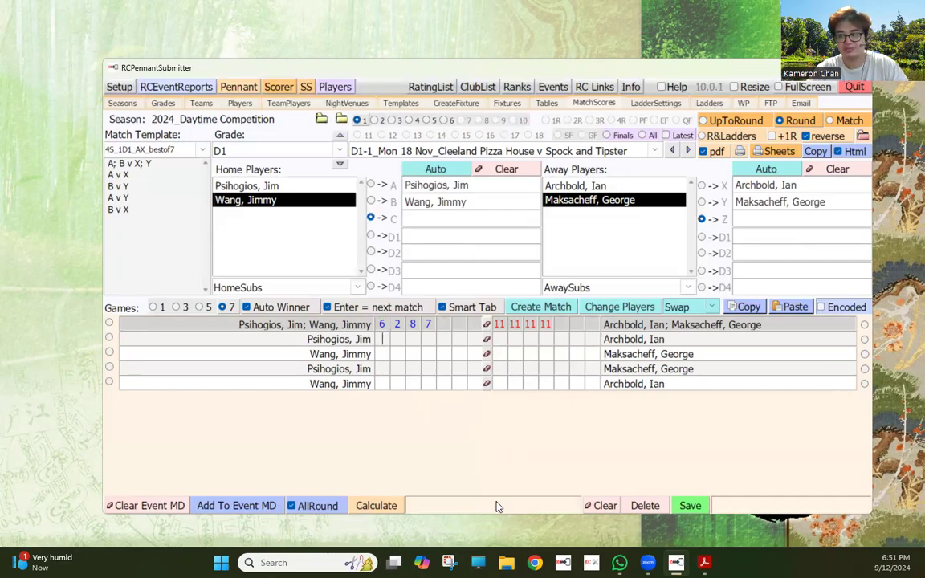
- Enter scores 4, 10, 8, 5 for the second match and 3, 3, 7, 4 for the third
text(4)
key(Tab)
text(10)
key(Tab)
text(8)
key(Tab)
text(5)
key(Tab)
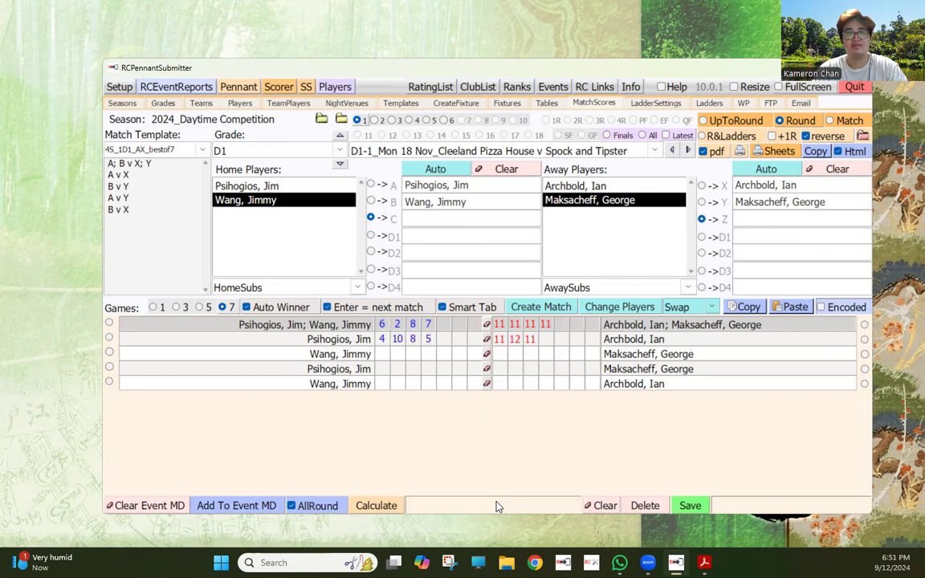
text(3)
key(Tab)
text(3)
key(Tab)
text(7)
key(Tab)
text(4)
key(Tab)
- Enter scores 3, 10, 4, 6 for the fourth match, then 8 and 5 5 4 3 for the final singles
text(3)
key(Tab)
text(10)
key(Tab)
text(4)
key(Tab)
text(6)
key(Tab)
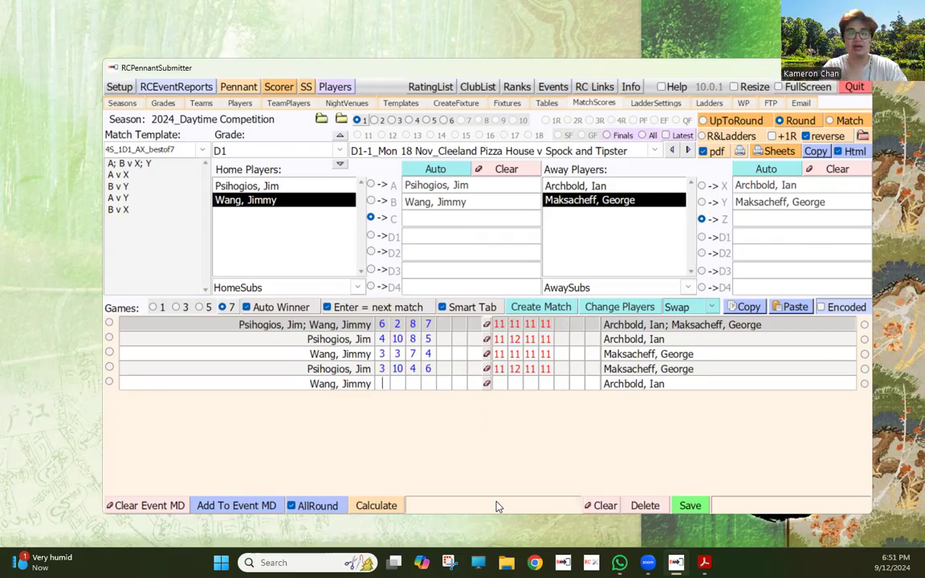
key(Tab)
key(Tab)
key(Tab)
key(Tab)
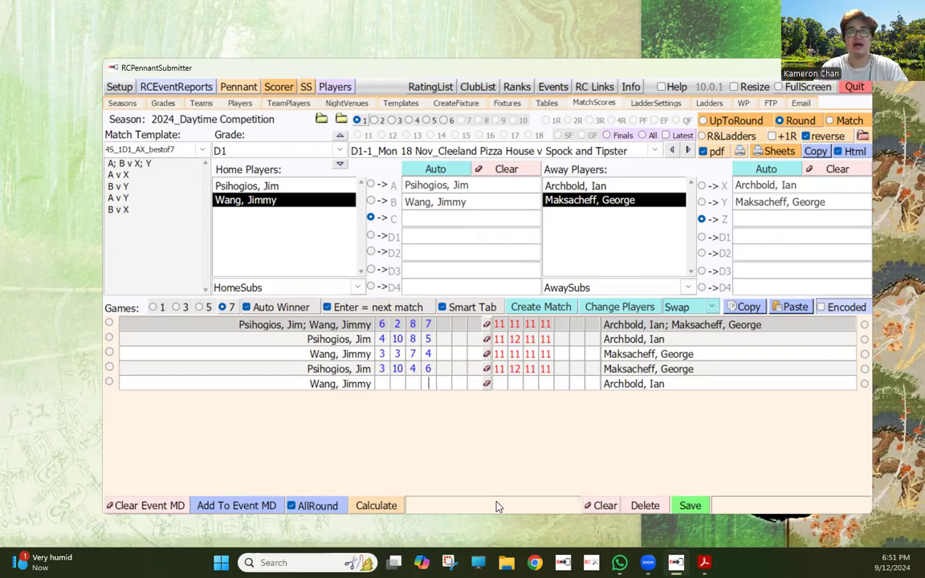
key(shift+Tab)
key(shift+Tab)
key(shift+Tab)
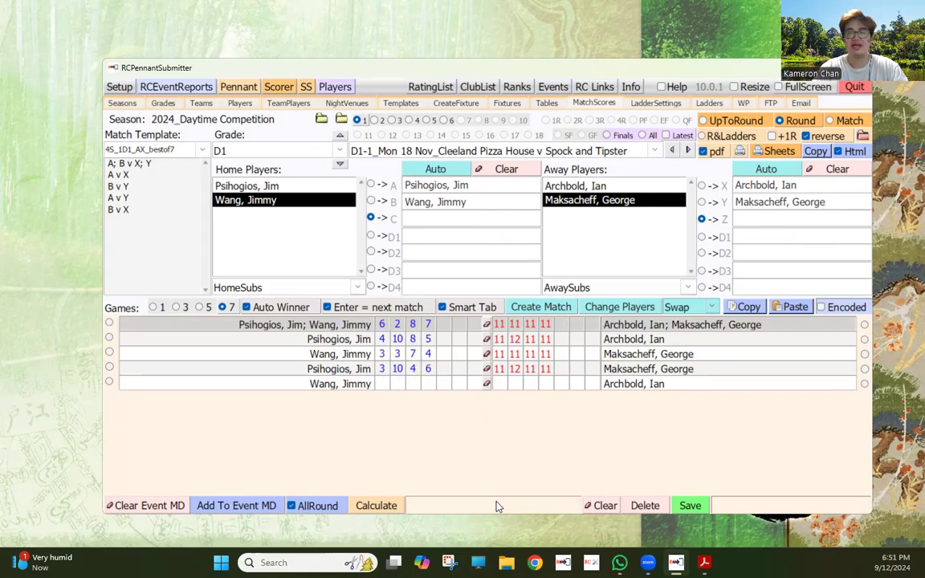
text(8)
key(Tab)
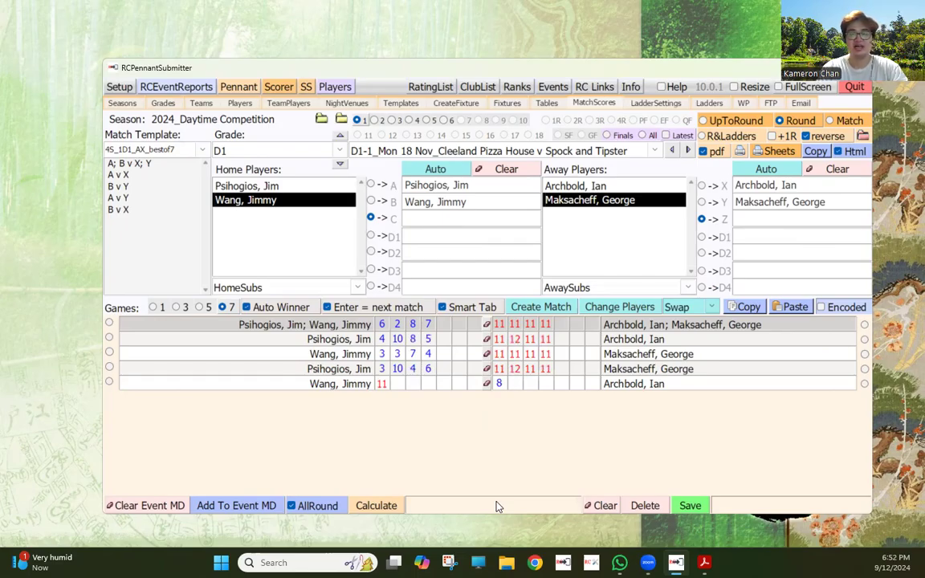
text(5 5 4 3)
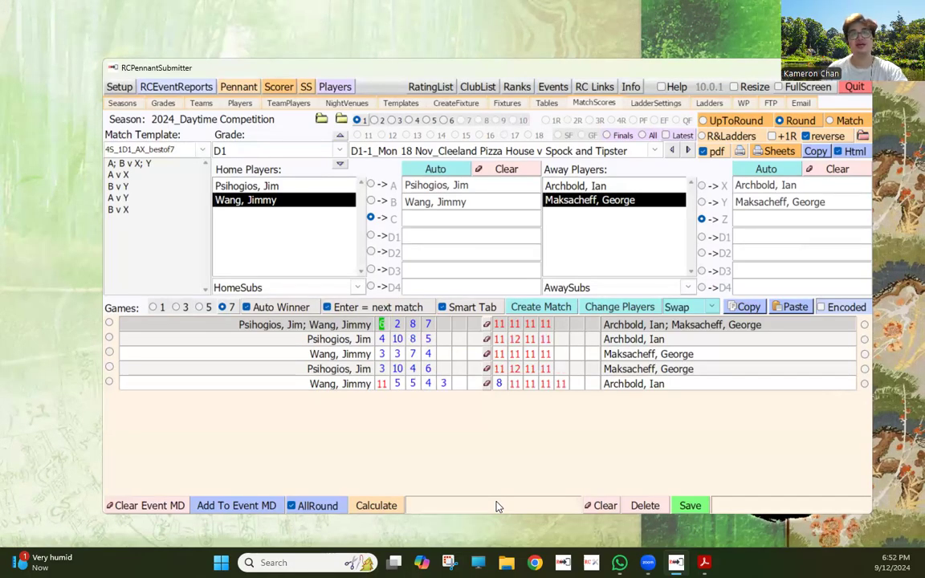
- Calculate and save the Cleeland Pizza House result, then select the Love United v VNE fixture
click(391, 507)
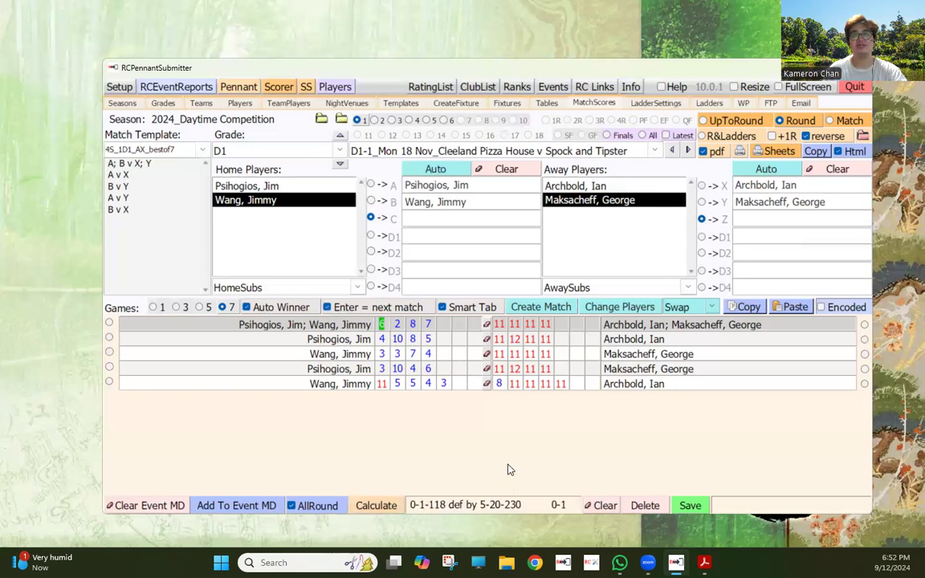
click(689, 505)
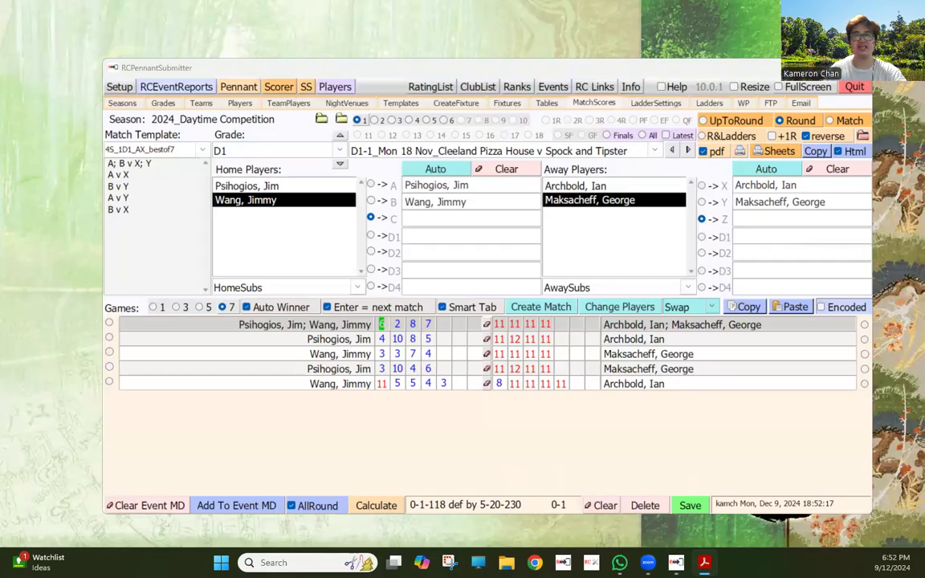
click(670, 152)
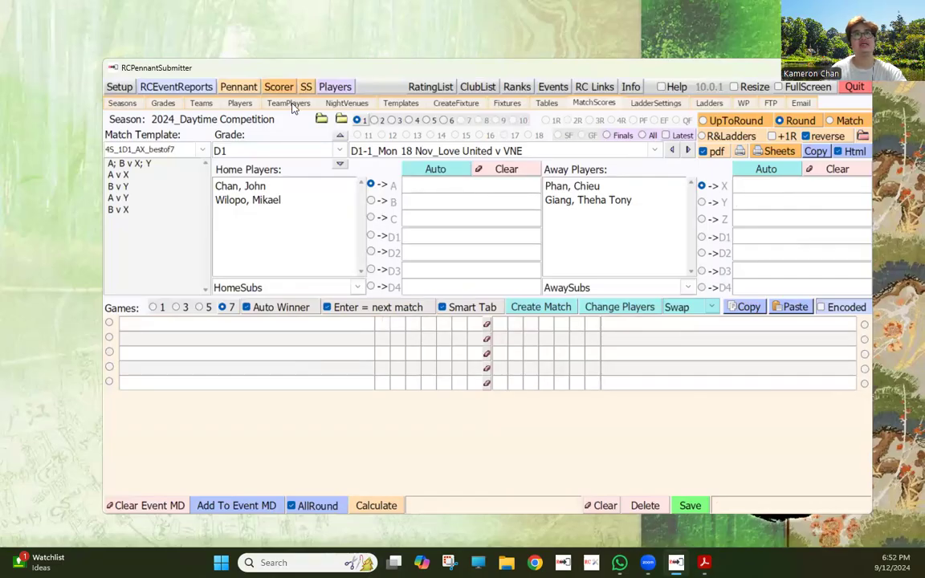
- In Players, replace the New Player text with the substitute's name and add them to 2024_Daytime Competition
click(239, 103)
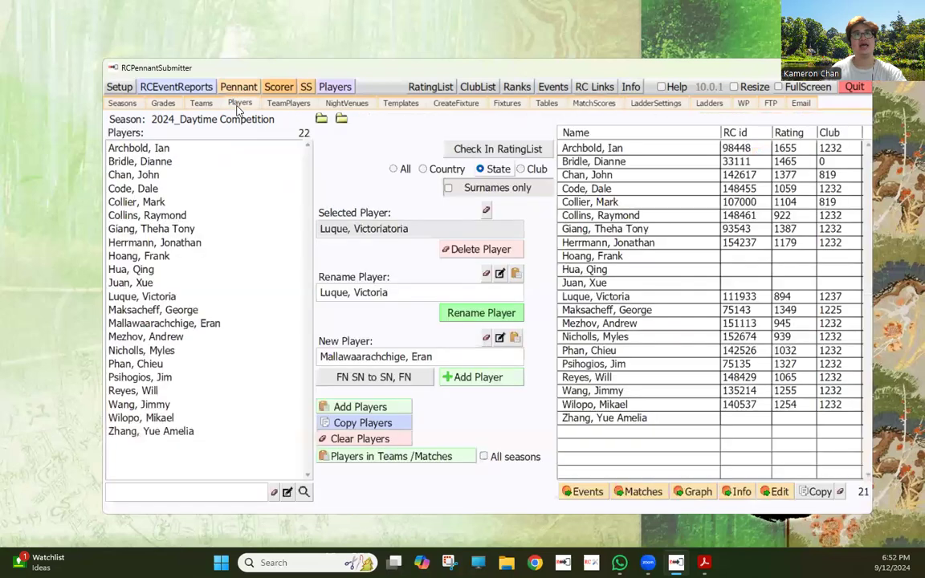
drag(453, 353, 223, 355)
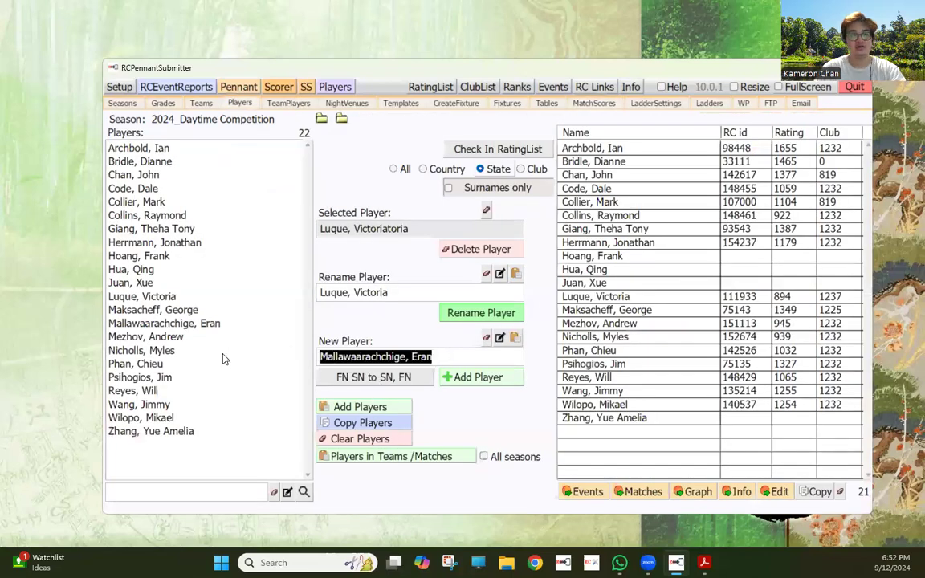
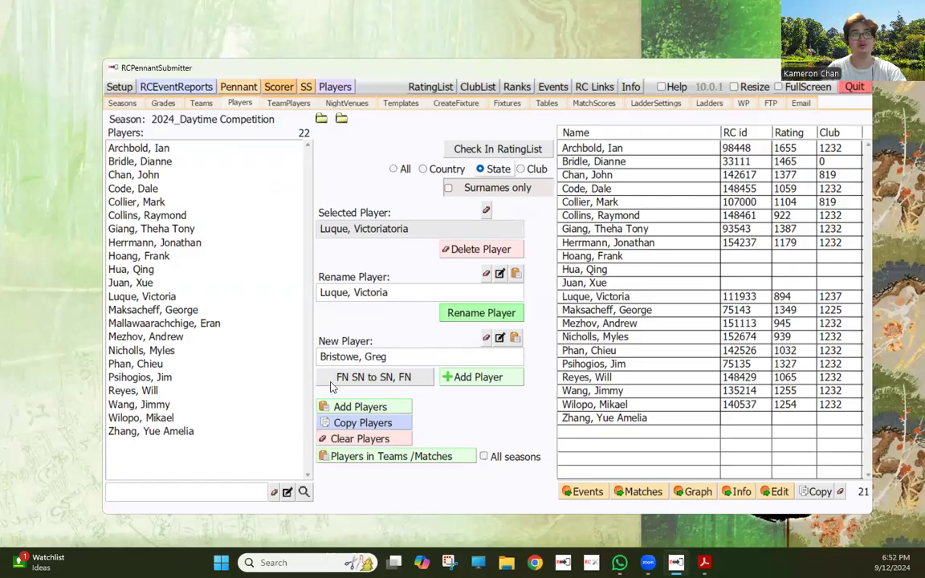
click(458, 377)
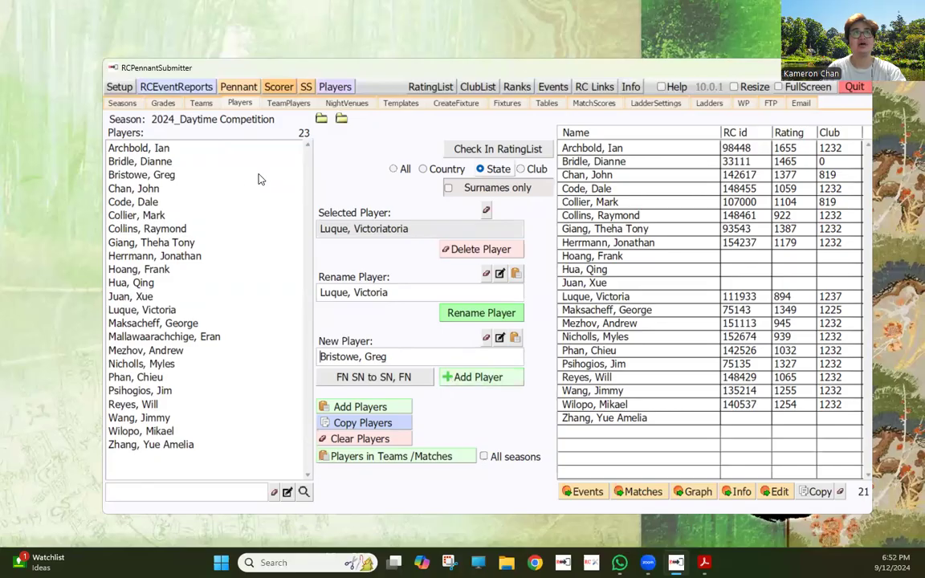
- Put the first home player in A, the new substitute from HomeSubs, away players in X and Y, then create matchups
click(591, 103)
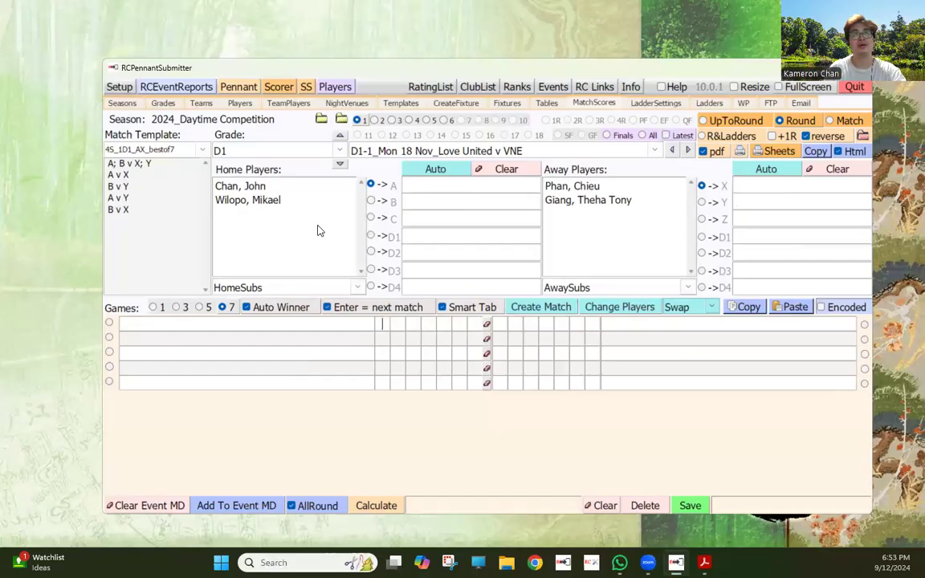
click(293, 185)
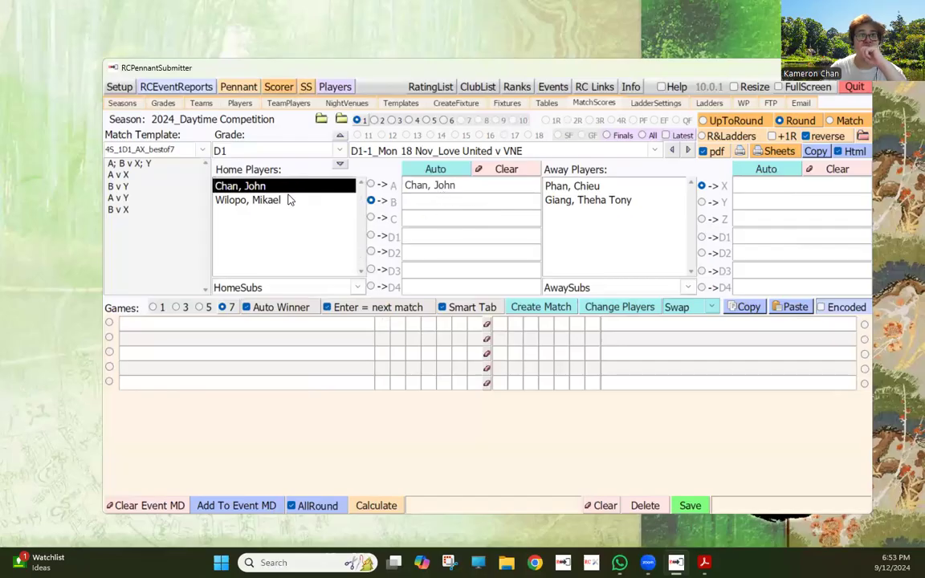
click(357, 288)
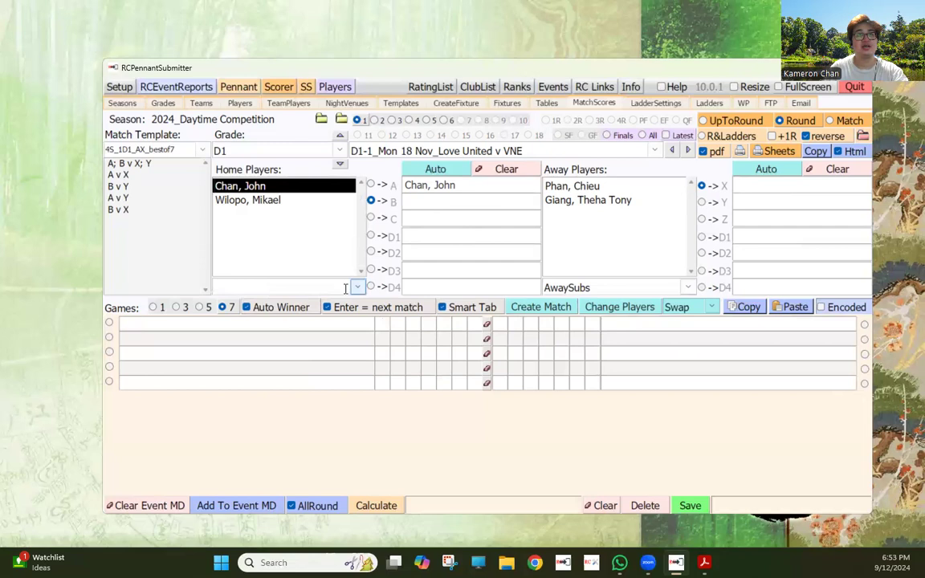
click(358, 288)
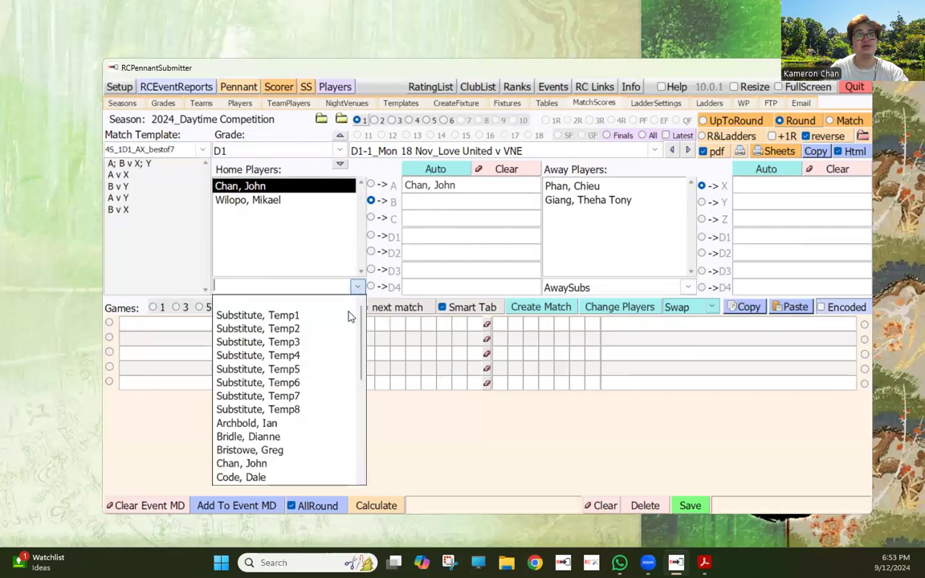
click(277, 449)
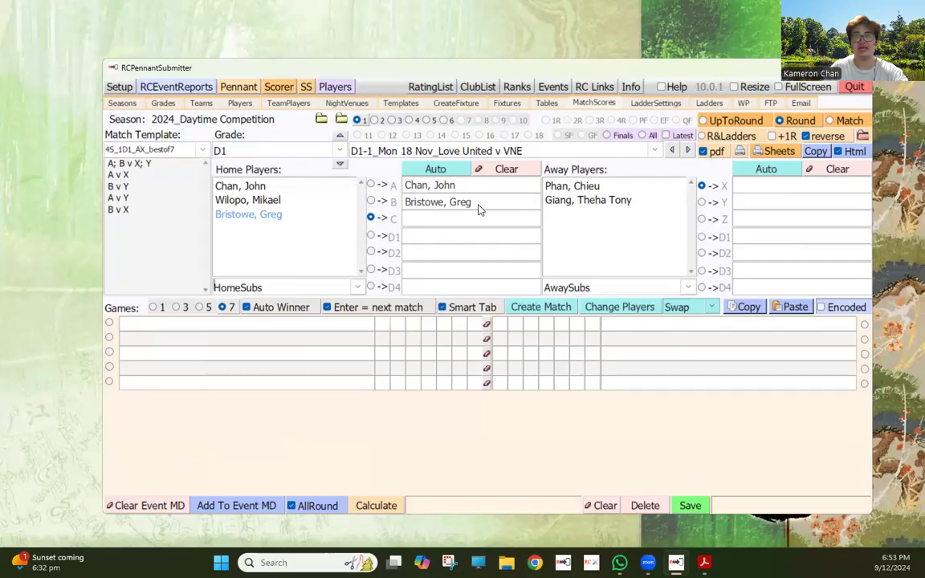
click(579, 189)
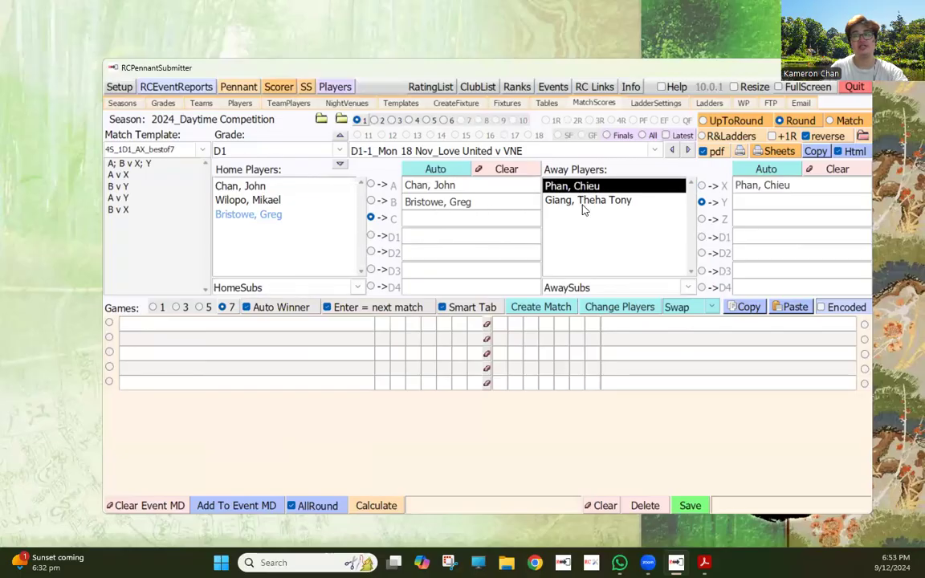
click(585, 201)
click(530, 307)
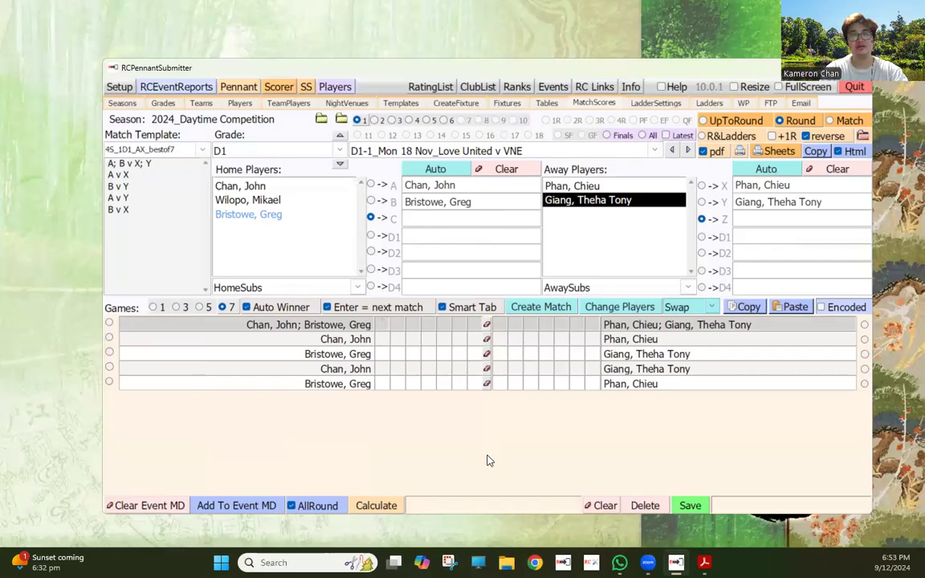
- Enter the next run of game scores: 7768, 9, 10, 5, 7, 9, 3, 7, 5 and 2
text(7)
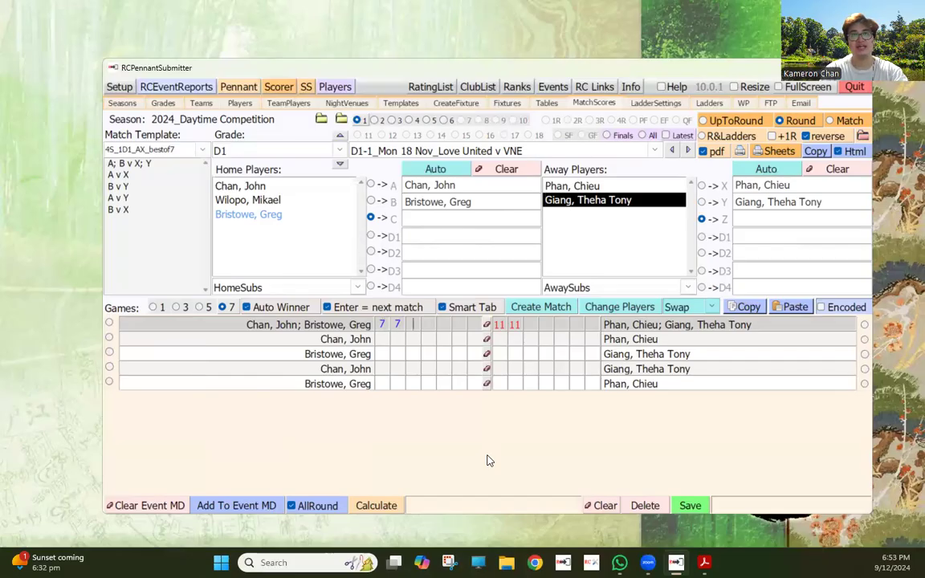
text(768)
key(Tab)
text(9)
key(Tab)
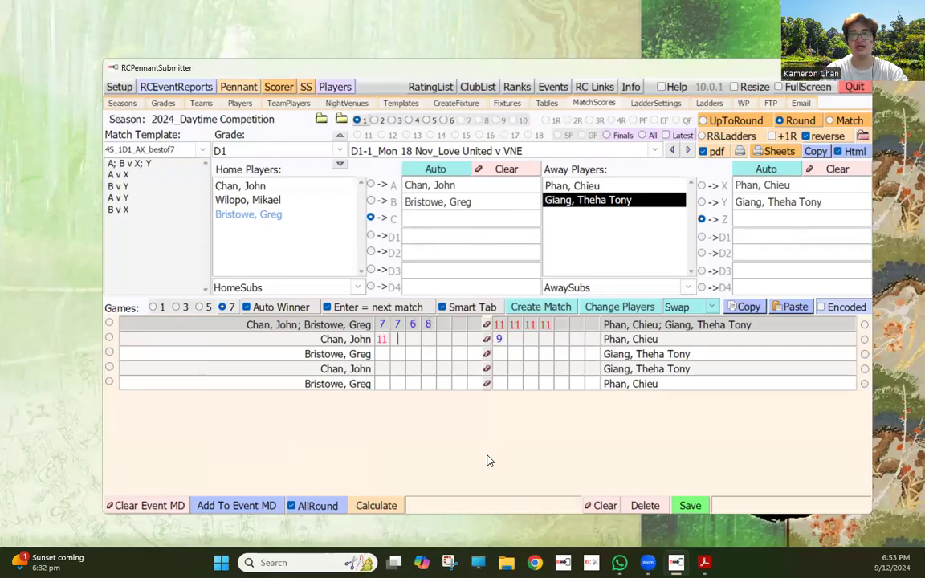
text(10)
key(Tab)
key(Tab)
text(5)
key(Tab)
key(Tab)
text(7)
key(Tab)
key(Tab)
text(9)
key(Tab)
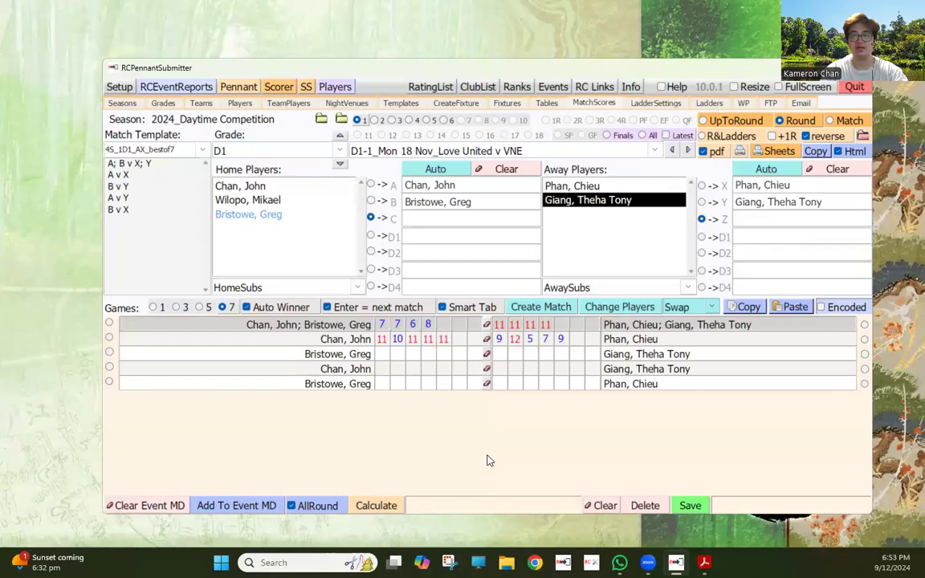
text(3)
key(Tab)
text(7)
key(Tab)
text(5)
key(Tab)
text(2)
- Enter the remaining game scores through the last match: 9, 11, 10, 6, 9, 7 7, 11, 9, 10, 9, 9
key(Tab)
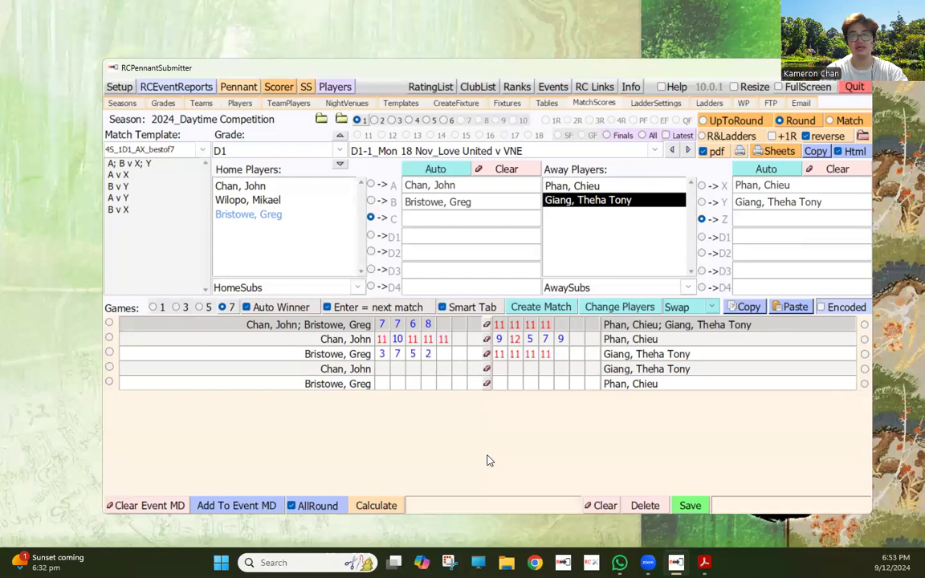
key(Tab)
text(9)
key(Tab)
text(11)
key(Tab)
text(10)
key(Tab)
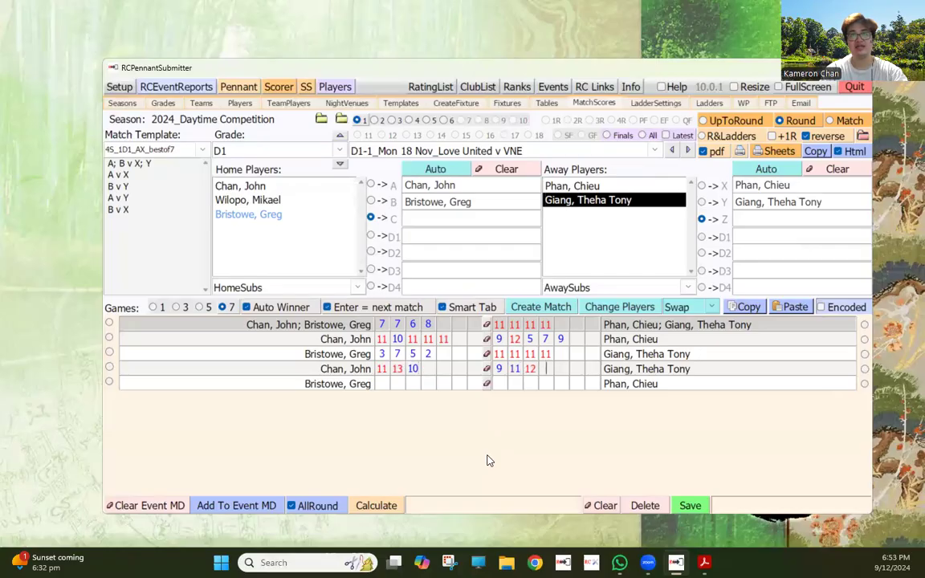
text(6)
key(Tab)
text(9)
key(Tab)
text(7 7)
key(Tab)
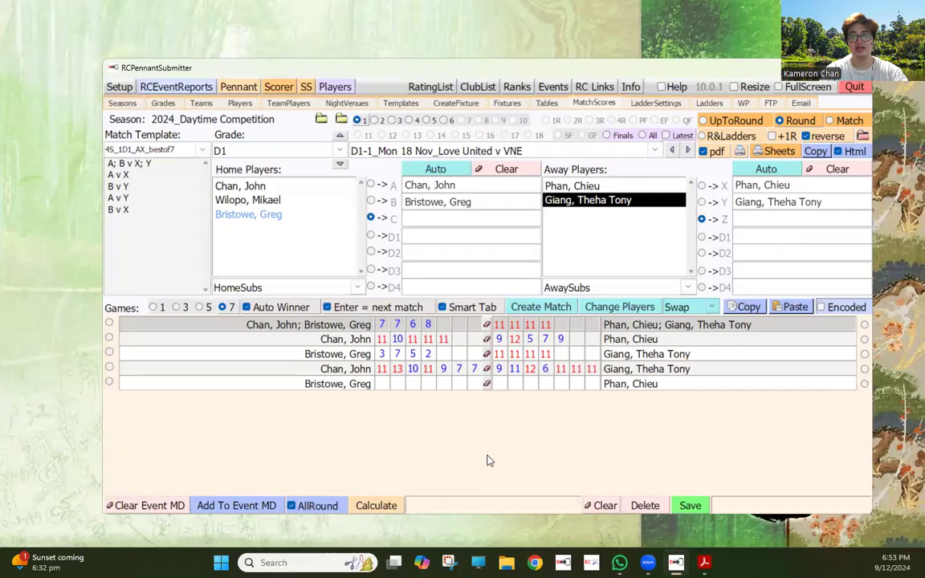
text(11)
key(Tab)
text(9)
key(Tab)
text(10)
key(Tab)
text(9)
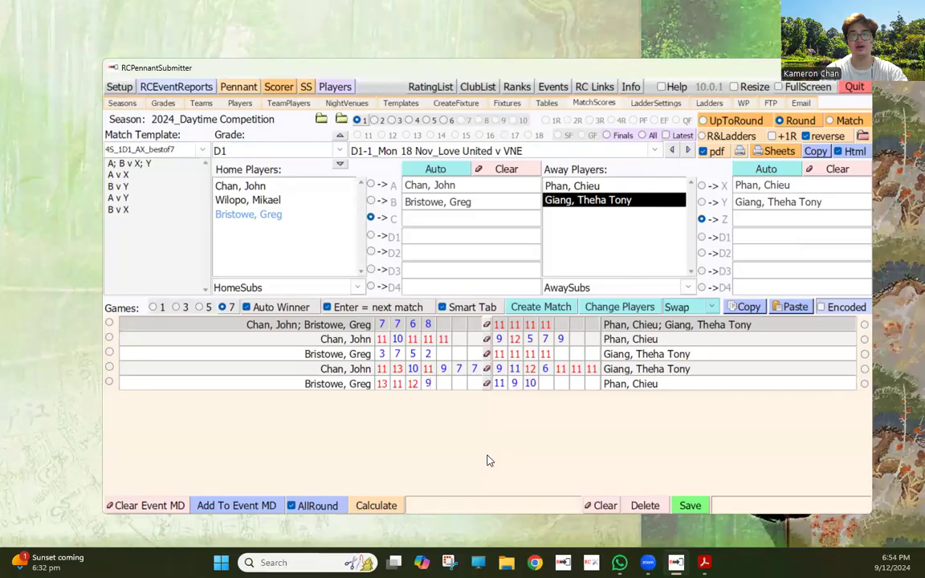
key(Tab)
text(9)
key(Tab)
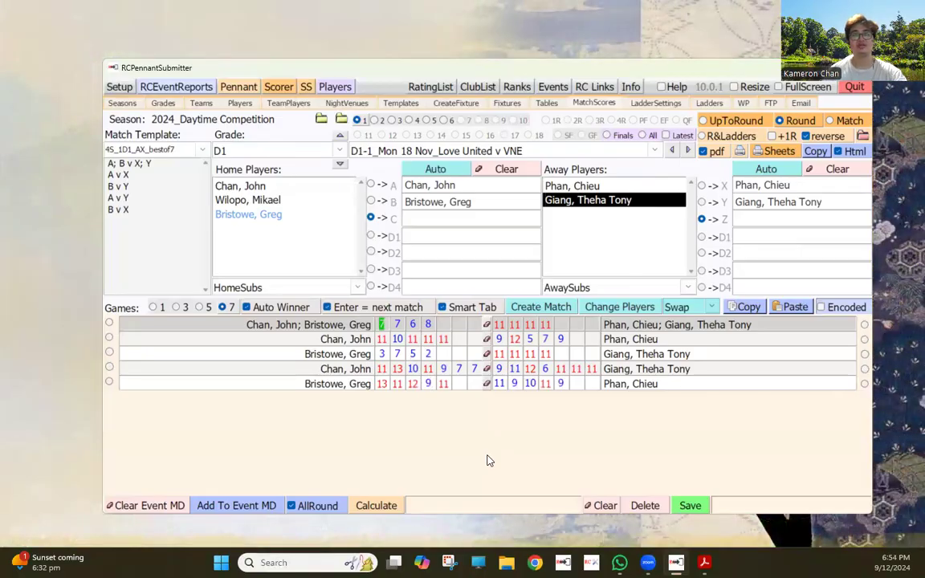
- Calculate the match result, save it, and clear the last singles match's scores
click(388, 504)
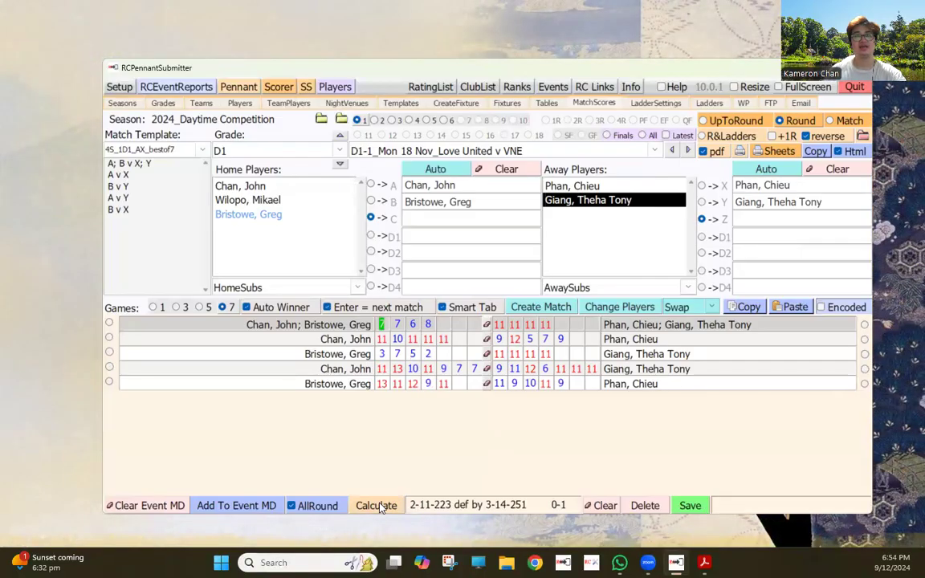
click(692, 505)
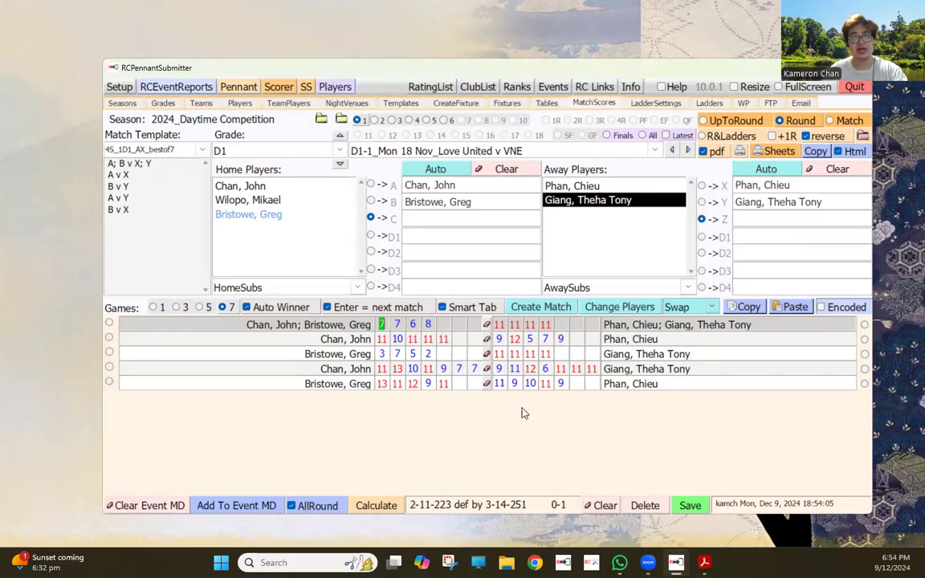
click(486, 384)
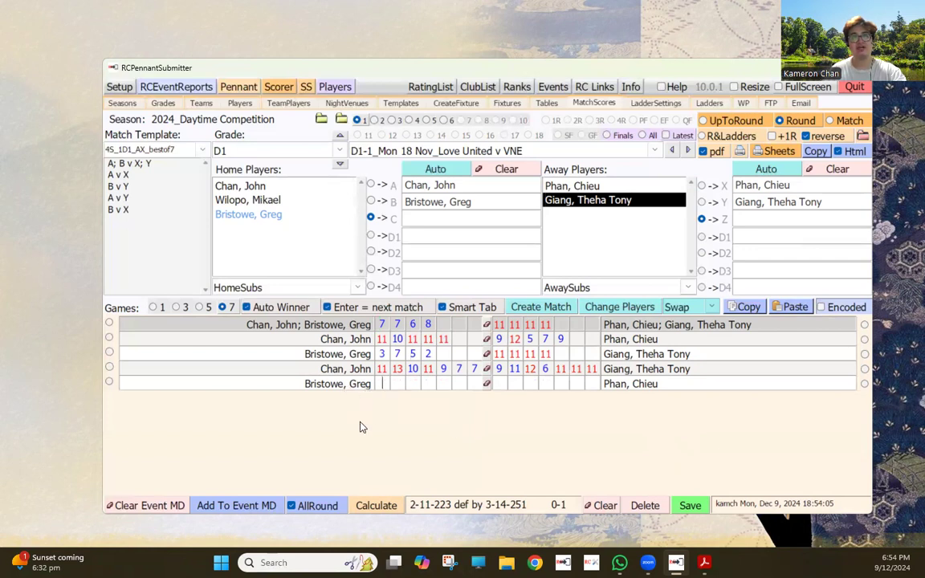
- Mark the last singles as forfeit with 'f', recalculate, then clear, retry 'ffff', and clear again
text(f)
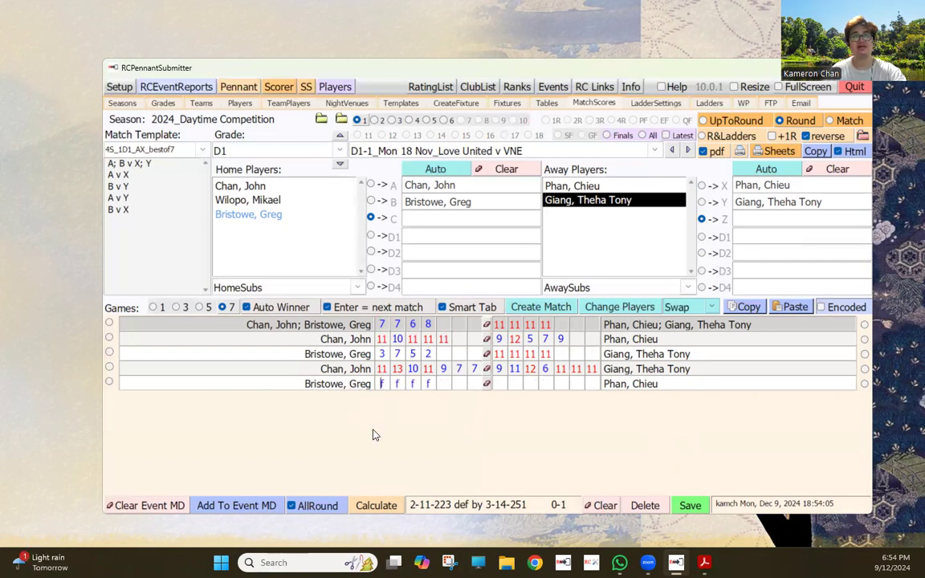
click(379, 507)
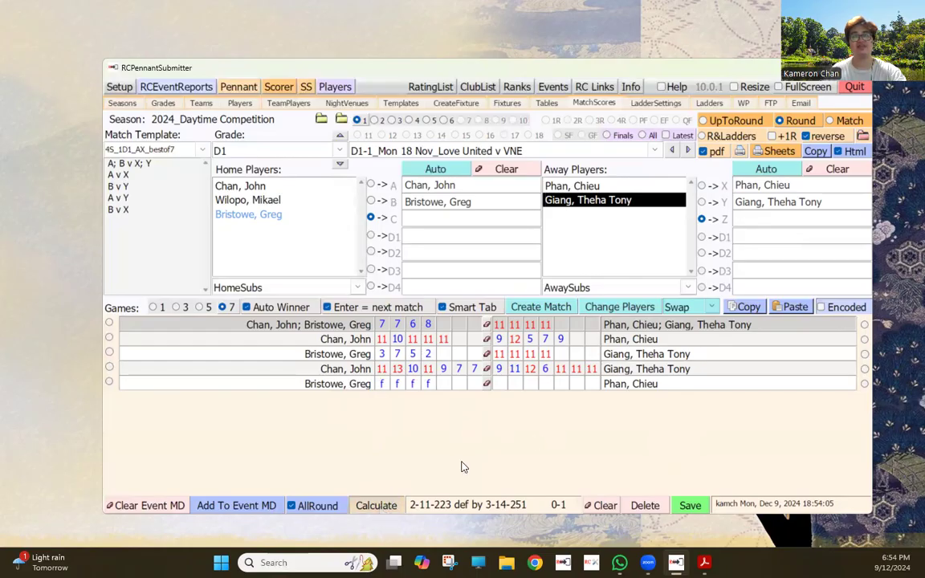
click(486, 384)
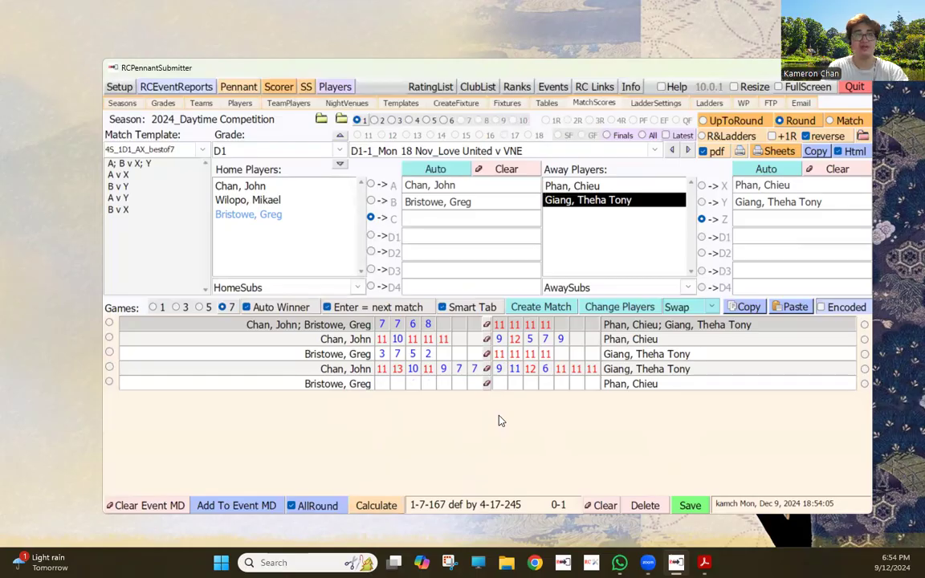
text(ffff)
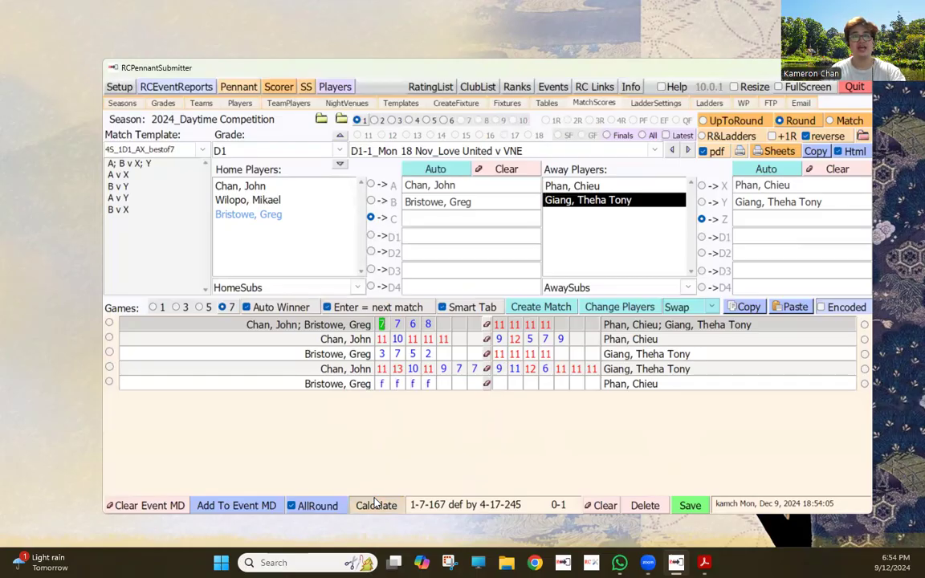
click(486, 383)
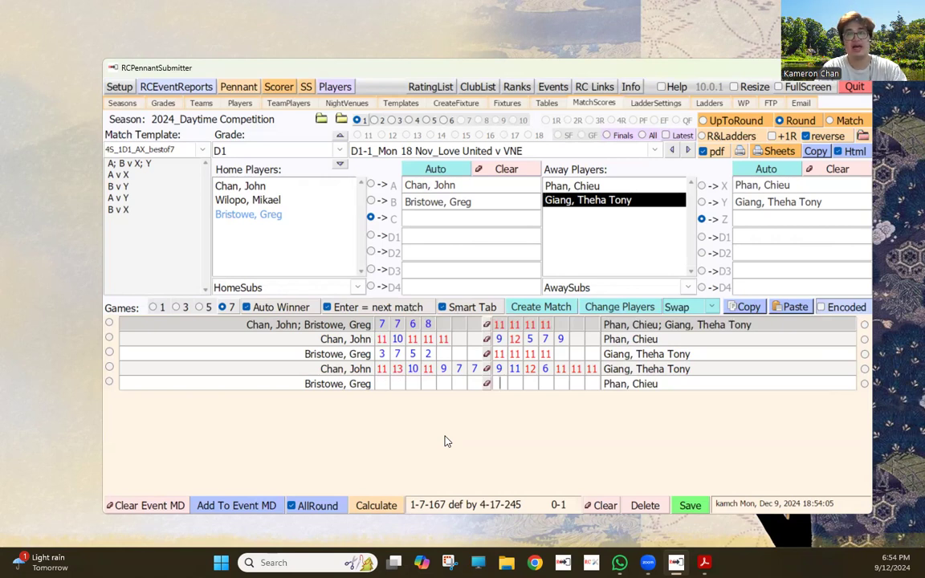
- Enter the last singles scores 11, 9, 10, 9, 9 and calculate the result
text(11)
key(Tab)
text(9)
key(Tab)
text(10)
key(Tab)
text(9)
key(Tab)
text(9)
key(Tab)
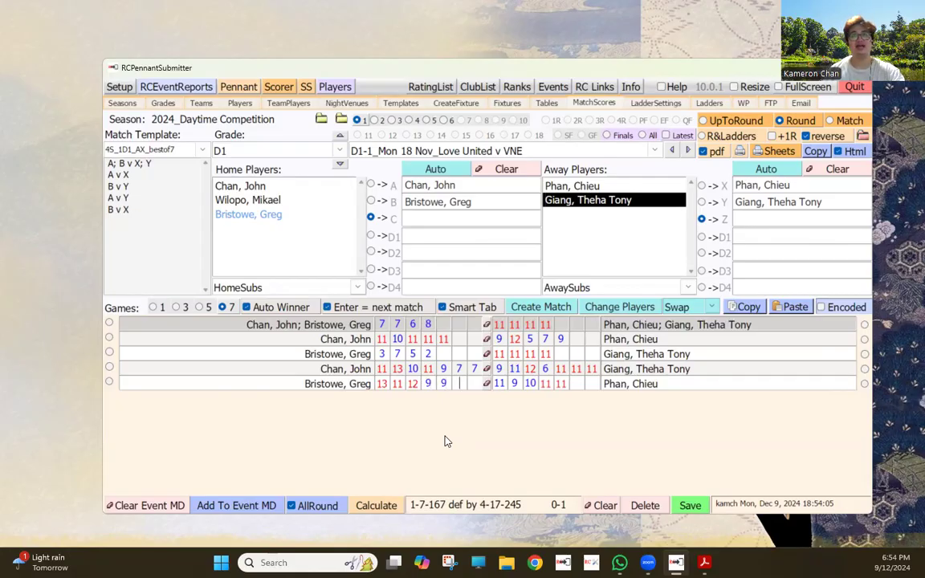
click(377, 505)
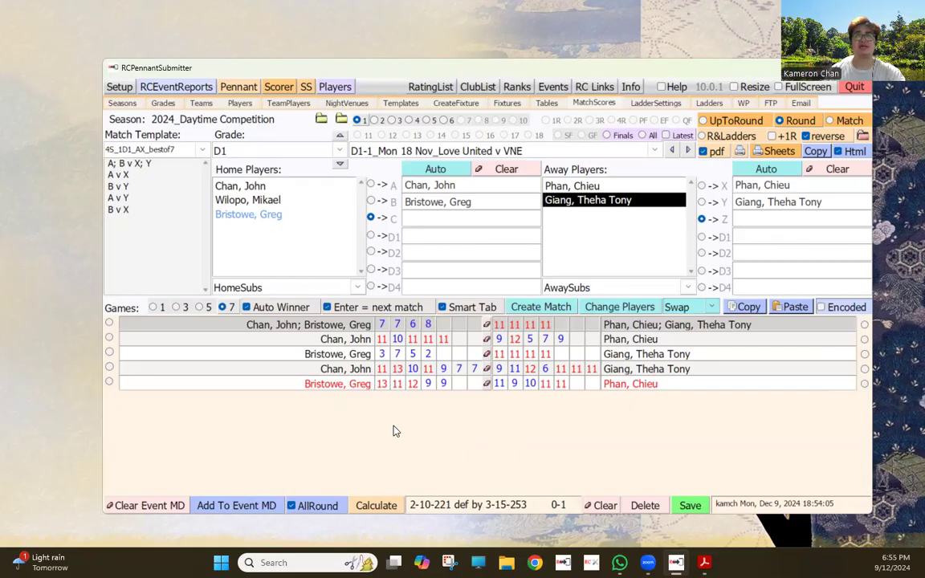
- Correct game 5 to 11-9 the other way and recalculate to 2-11-223 def by 3-14-251
key(shift+Tab)
text(11)
key(shift+Tab)
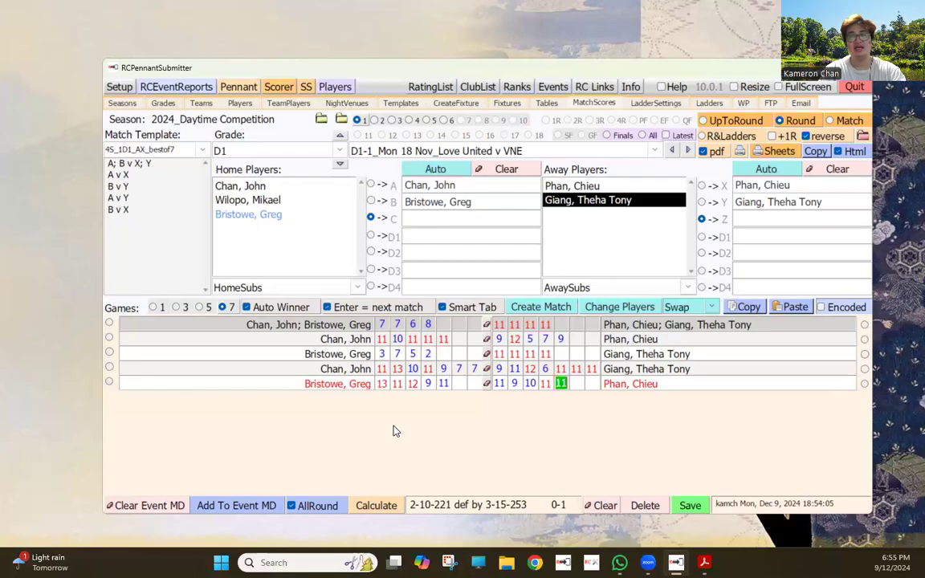
text(9)
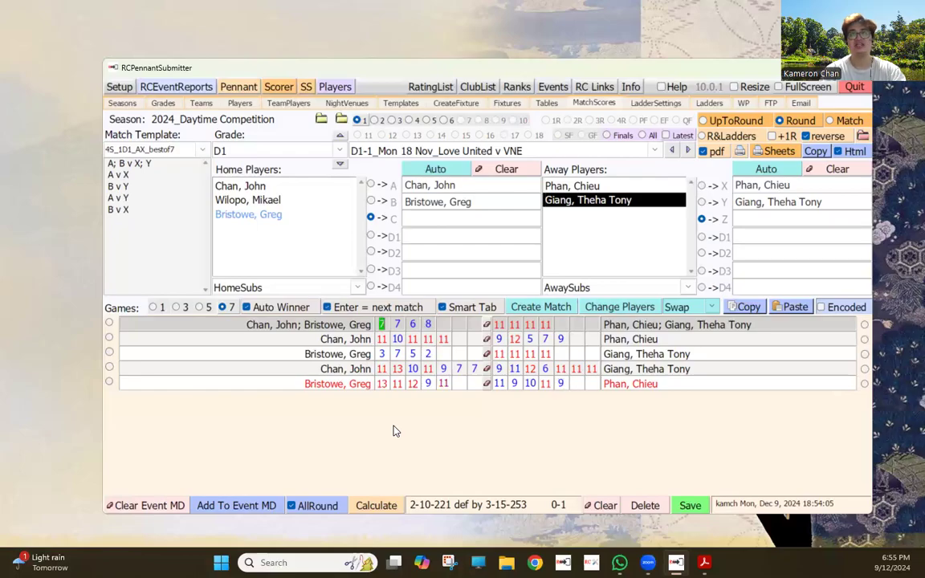
click(373, 506)
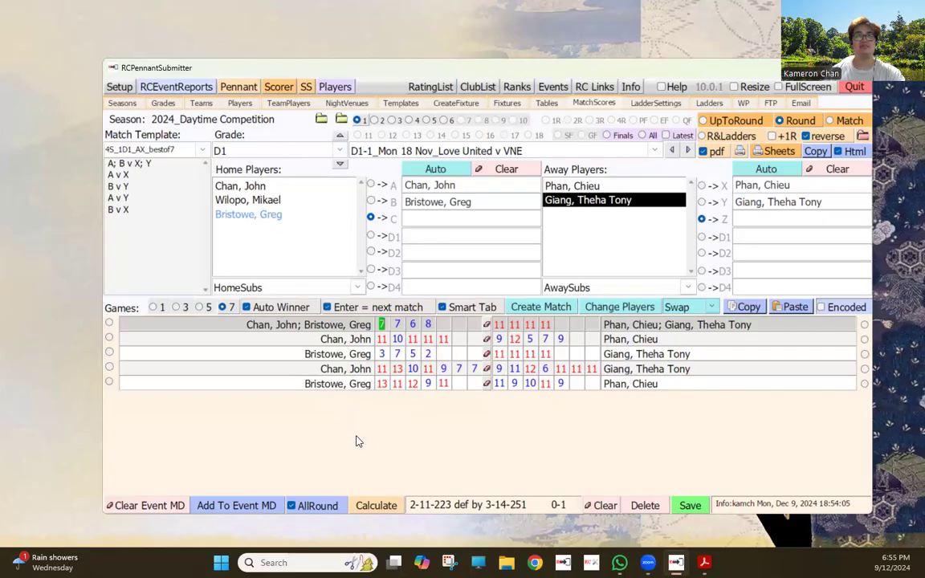
double_click(338, 385)
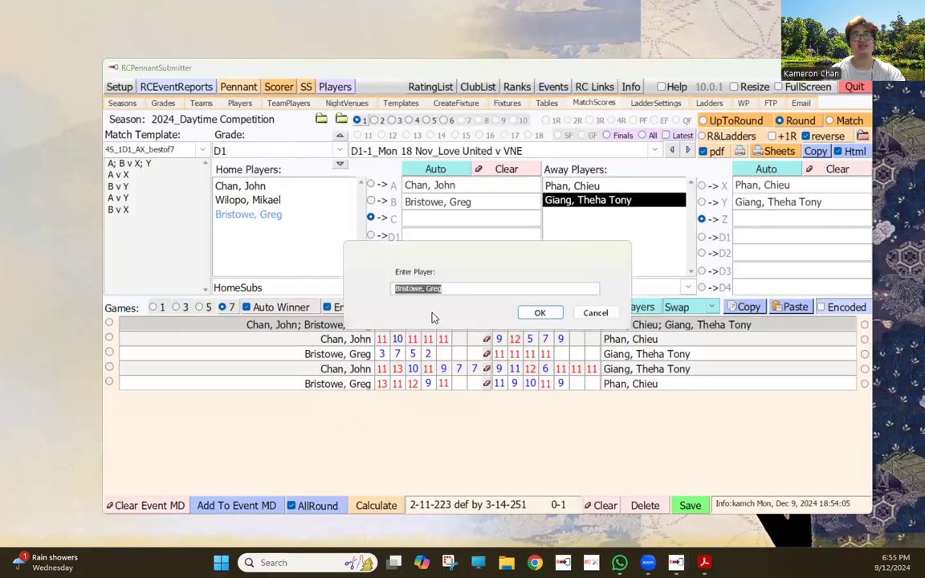
text(Wo)
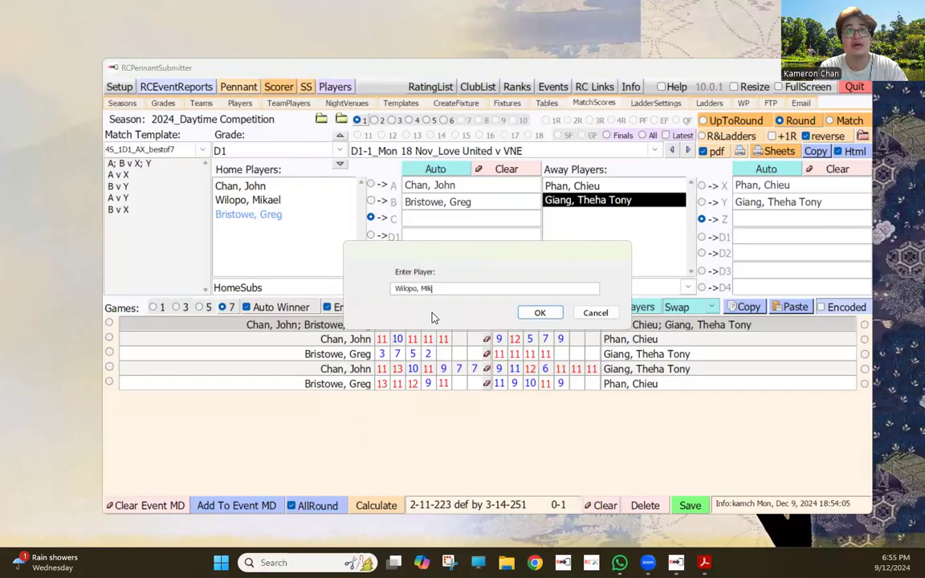
click(545, 313)
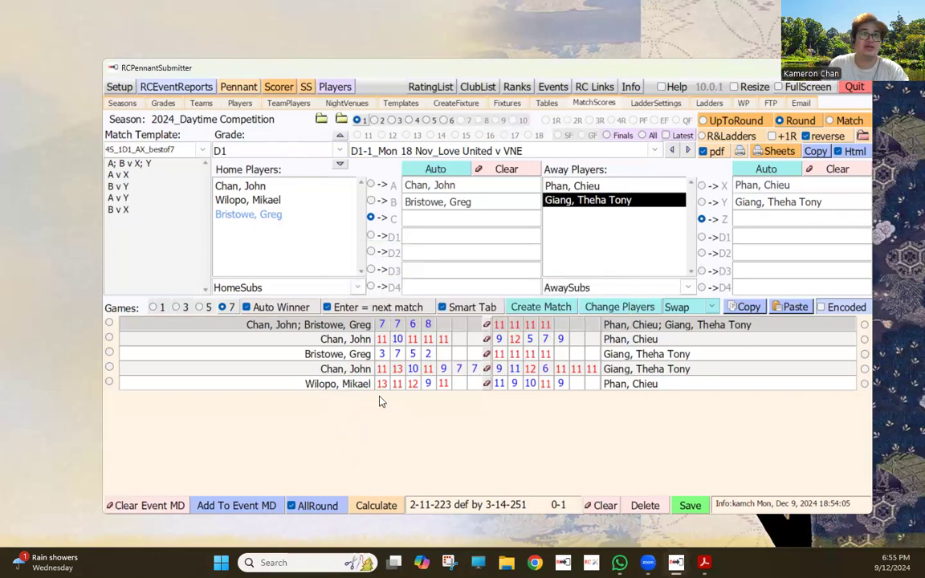
click(341, 388)
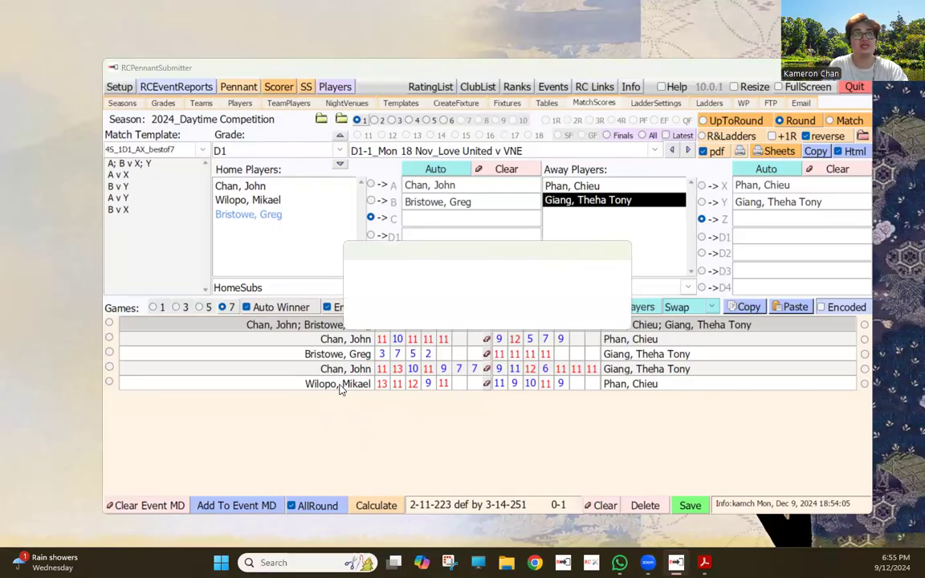
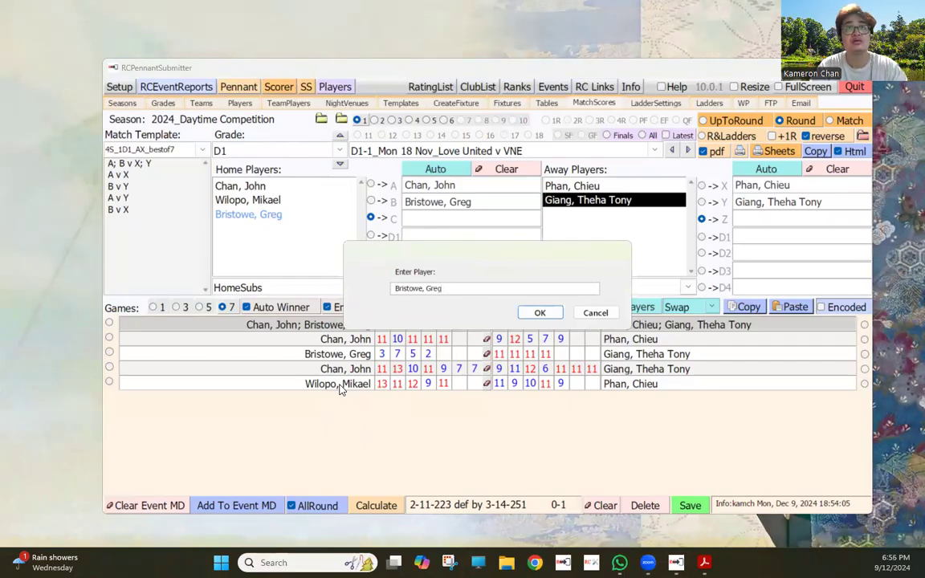
click(539, 312)
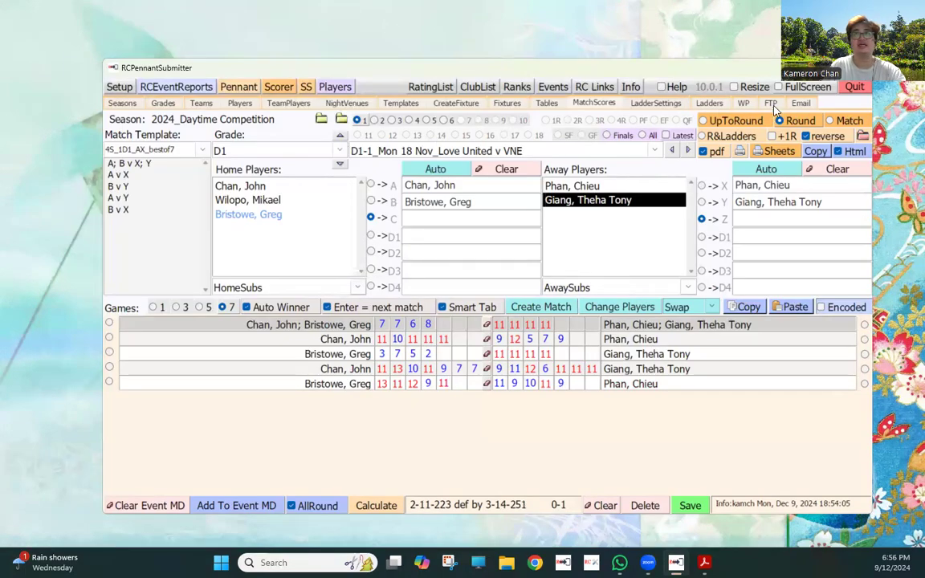
- Show the Ladders view and review the D1 standings with VNE first
click(711, 105)
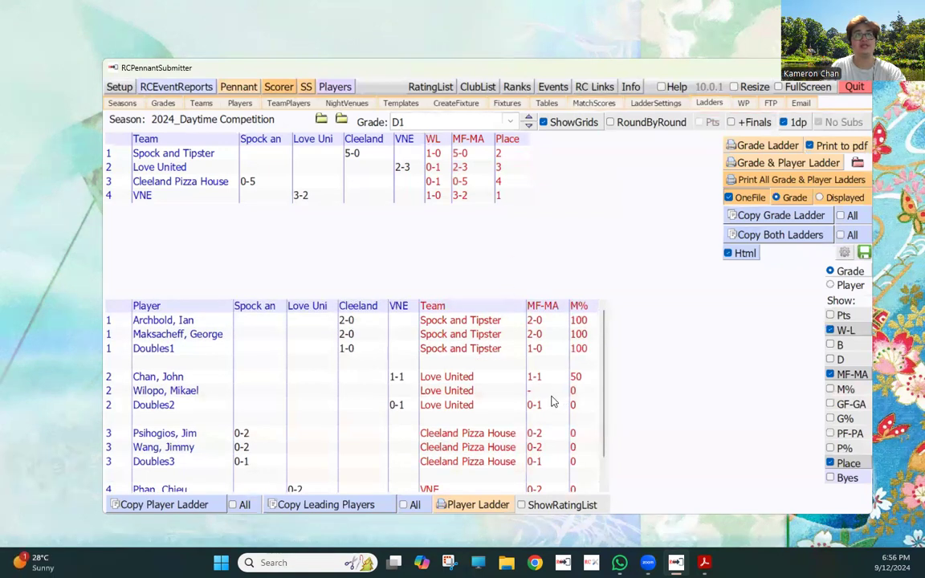
scroll(555, 400, down, 1)
scroll(561, 402, up, 1)
- Switch the ladders to grade D2 and review the player ladder, Kendt first, Sinclair sixth
click(509, 122)
click(448, 136)
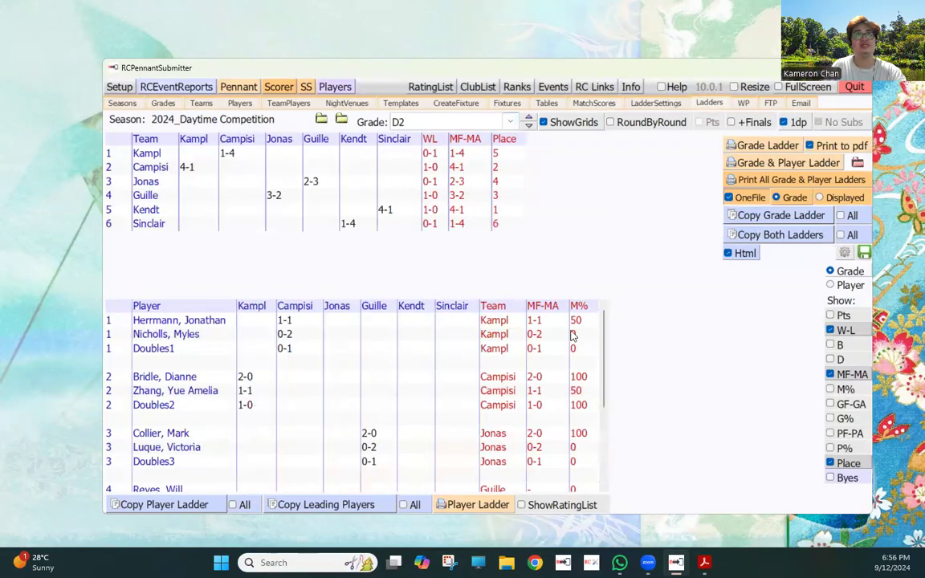
scroll(589, 363, down, 3)
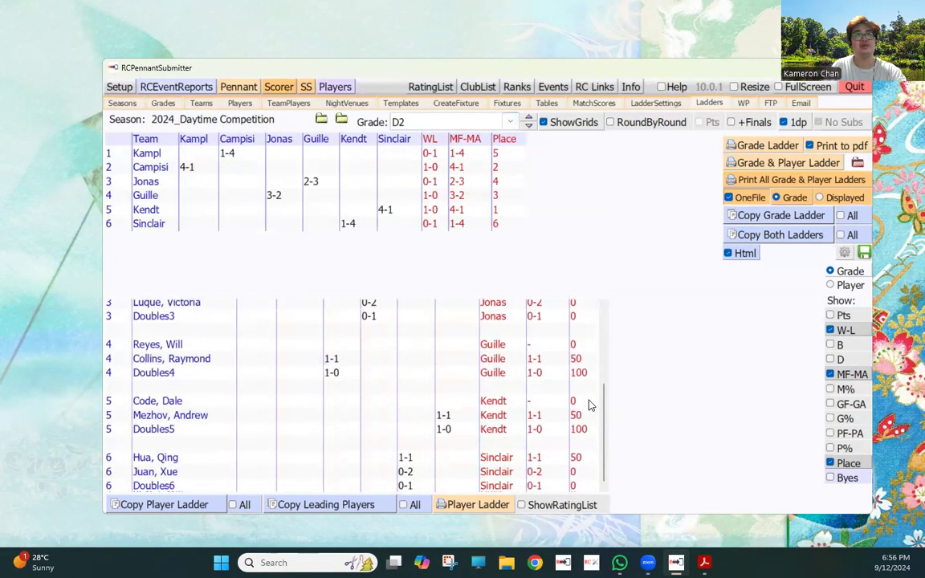
scroll(588, 407, up, 3)
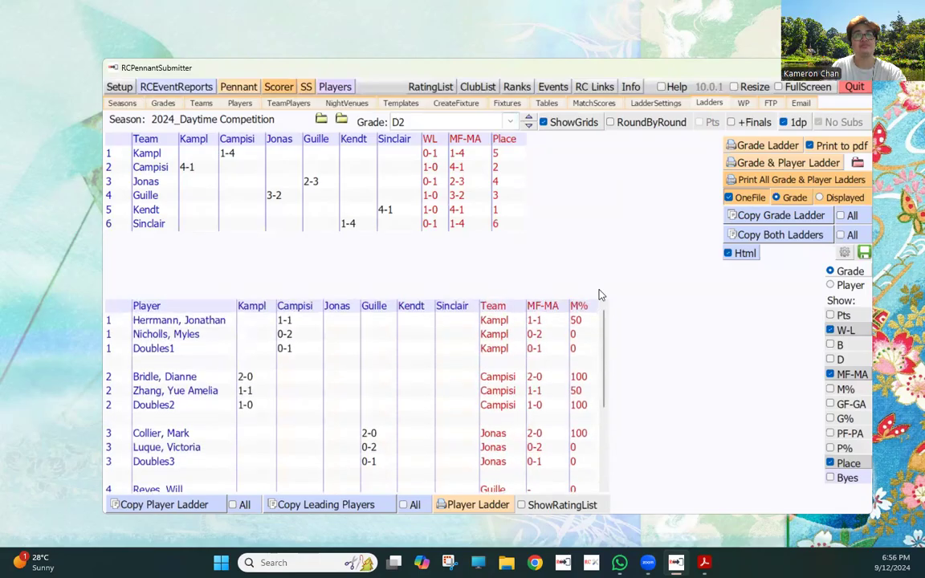